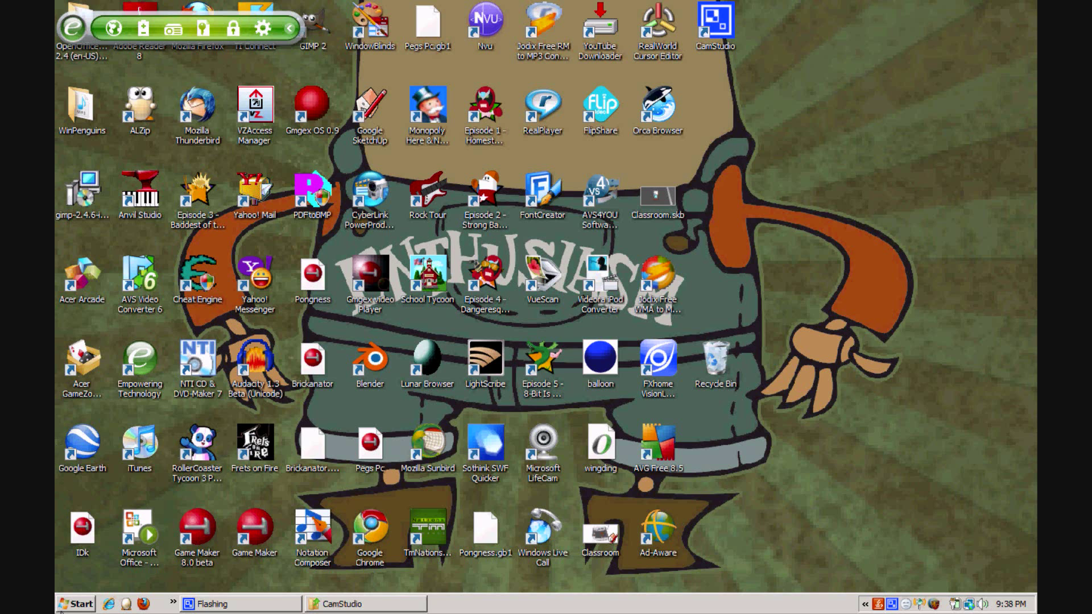
Launch Roblox Studio and create a new empty place
left_click(60, 608)
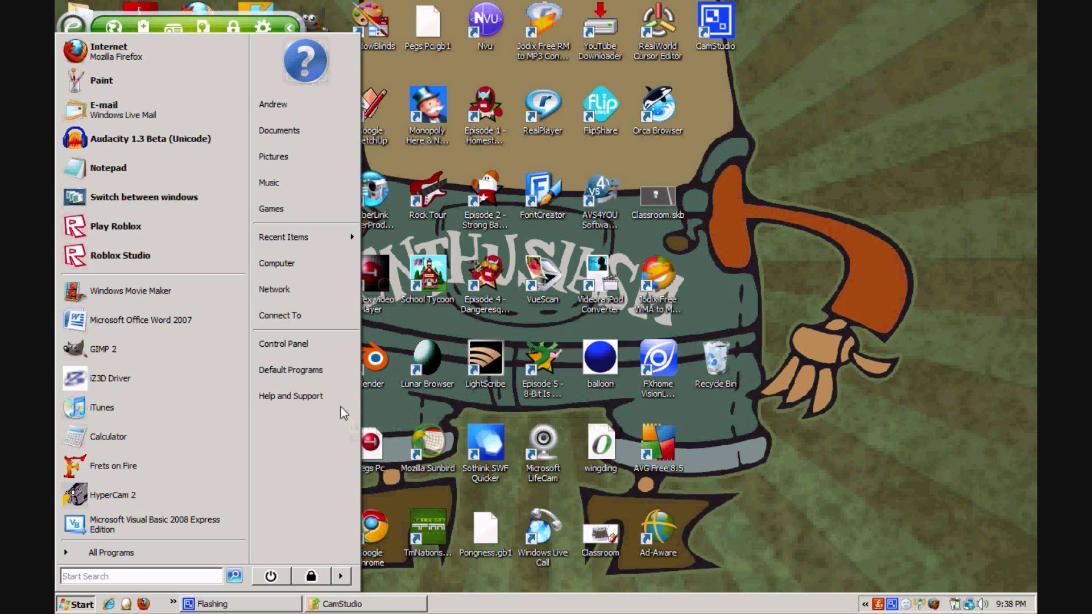
left_click(164, 261)
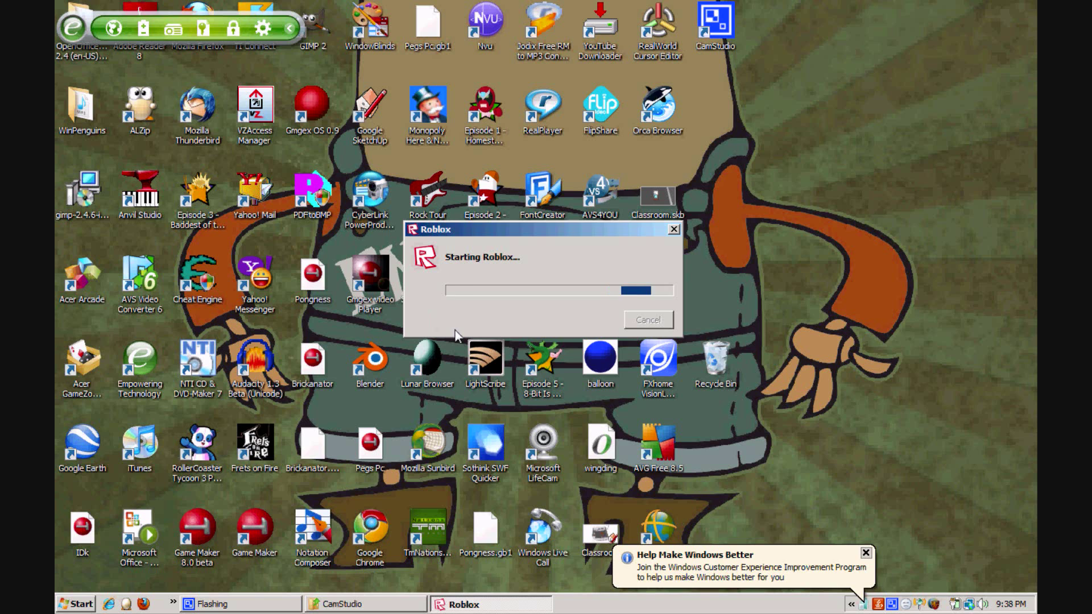
left_click(859, 560)
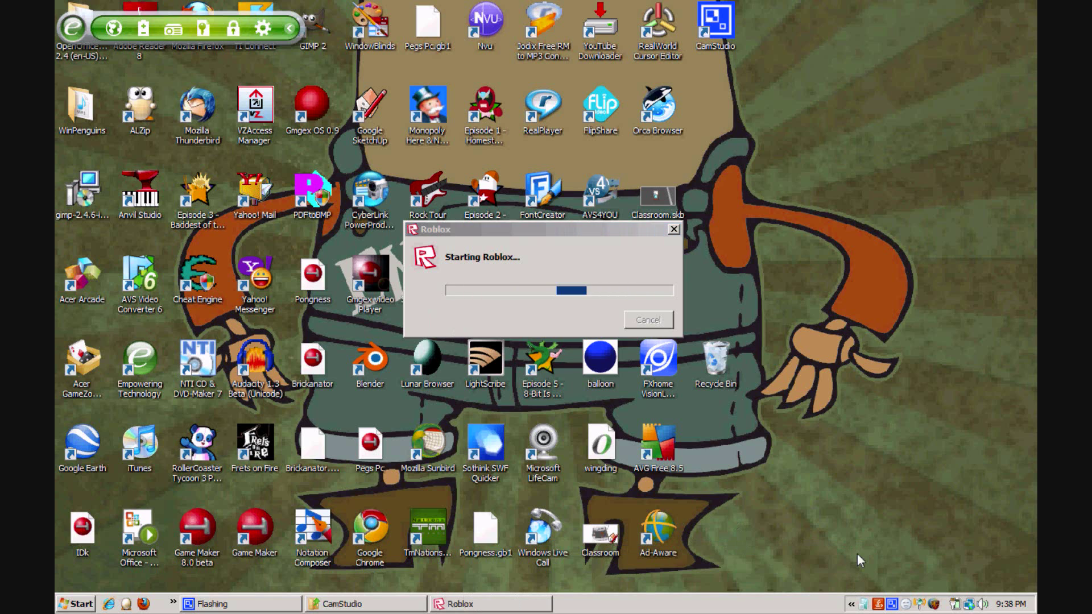
left_click(597, 234)
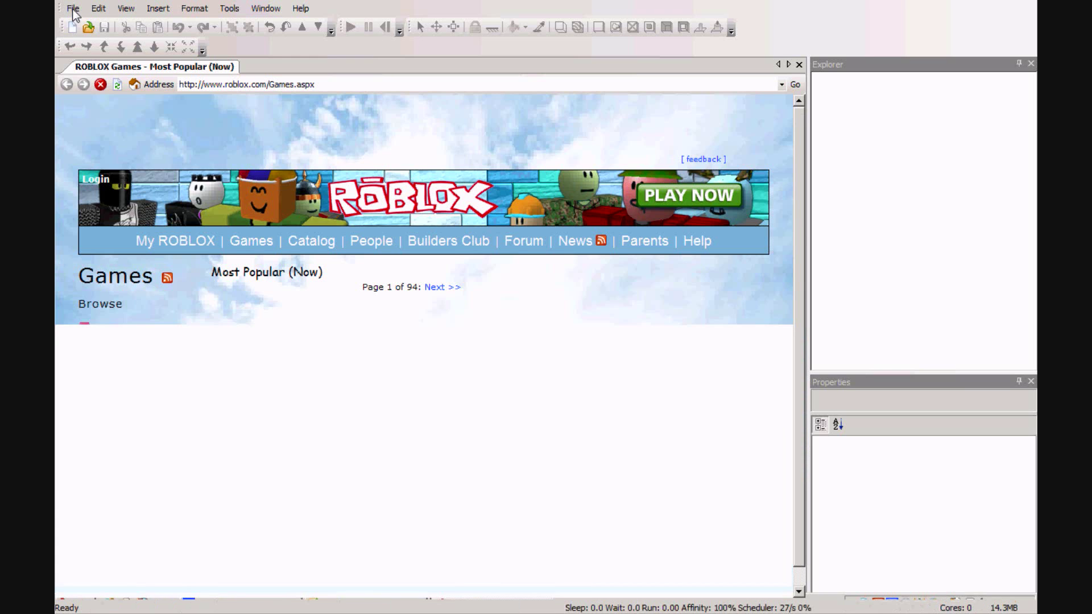
left_click(73, 8)
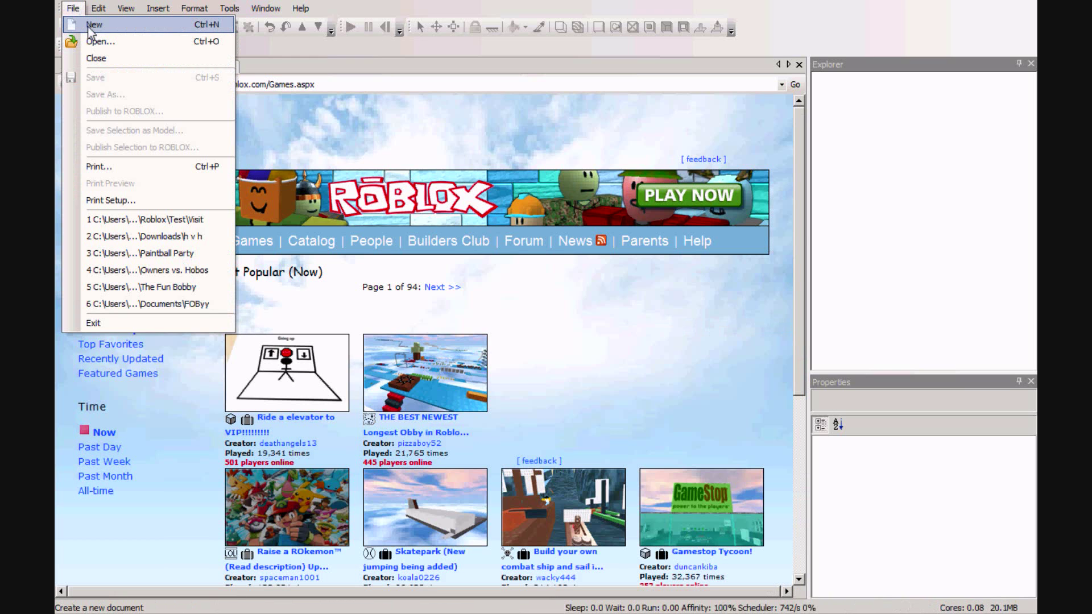
left_click(263, 98)
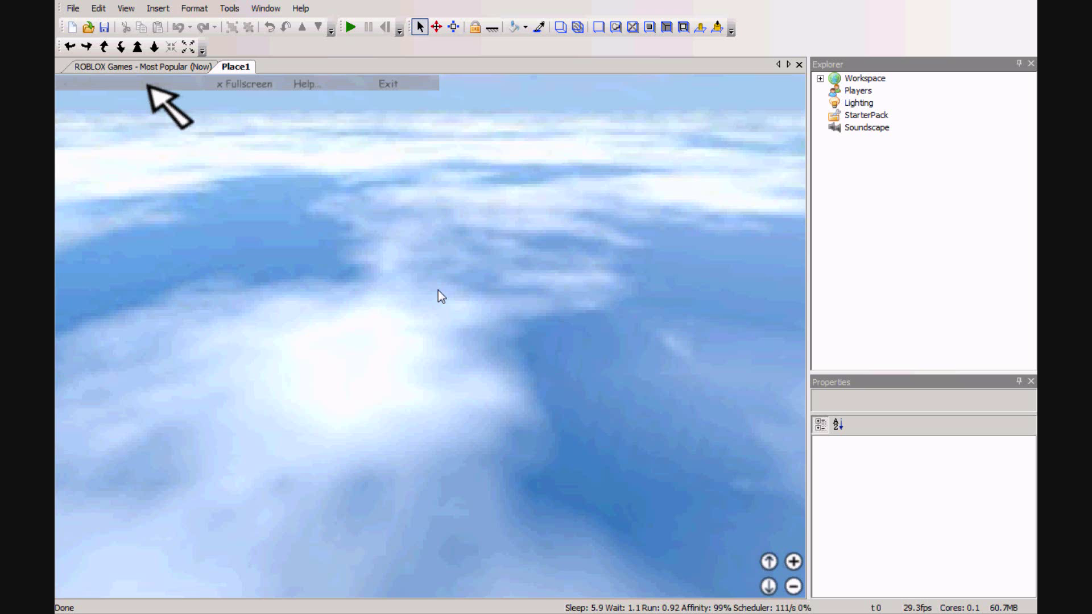
Show the insertable bricks and add the flat bright blue plate to the place
left_click(147, 84)
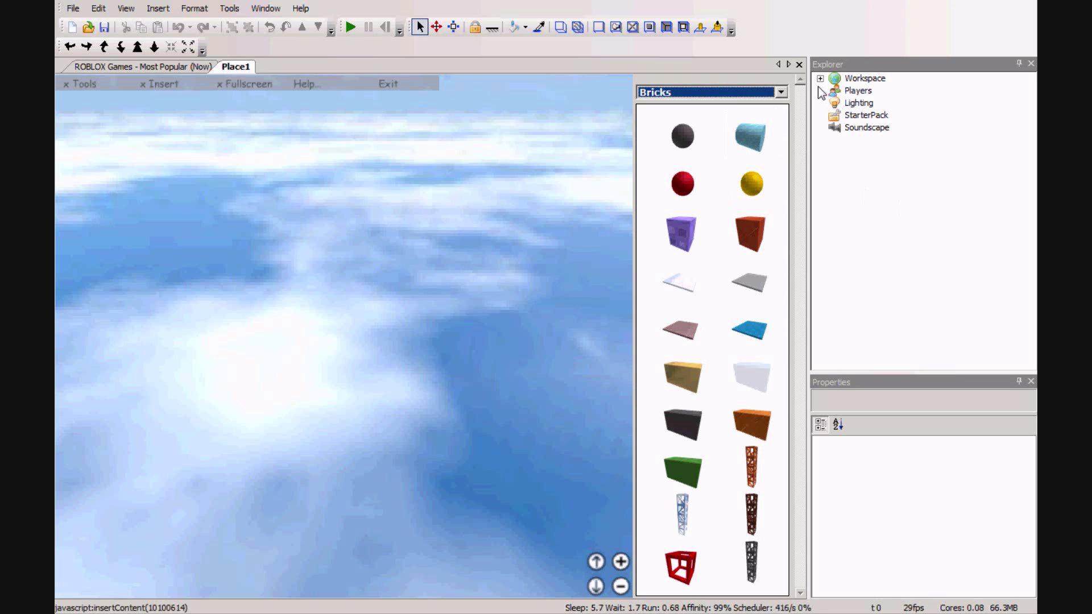
left_click(782, 93)
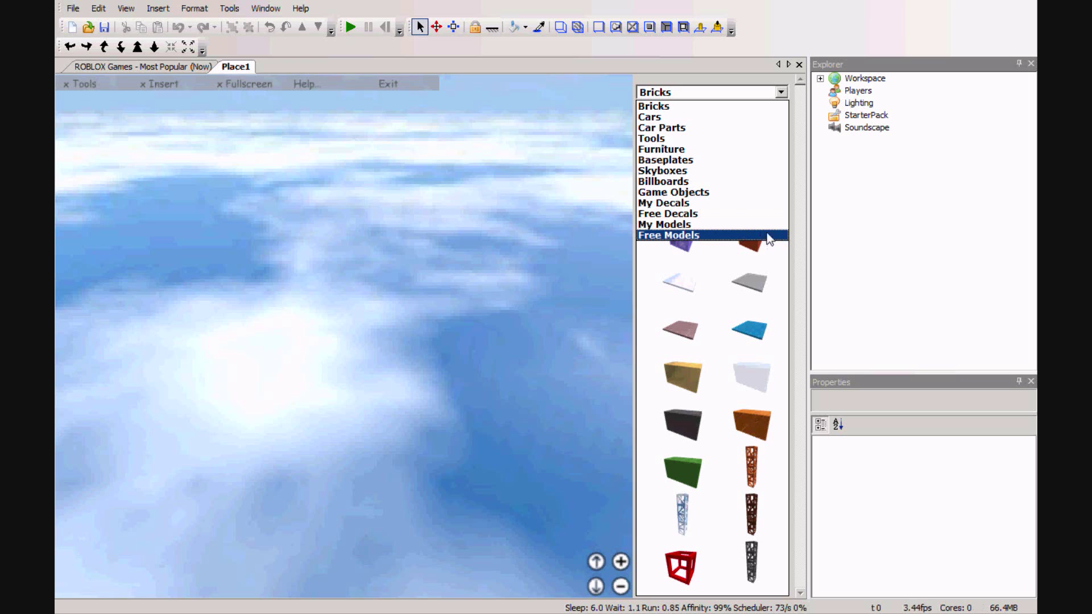
left_click(834, 266)
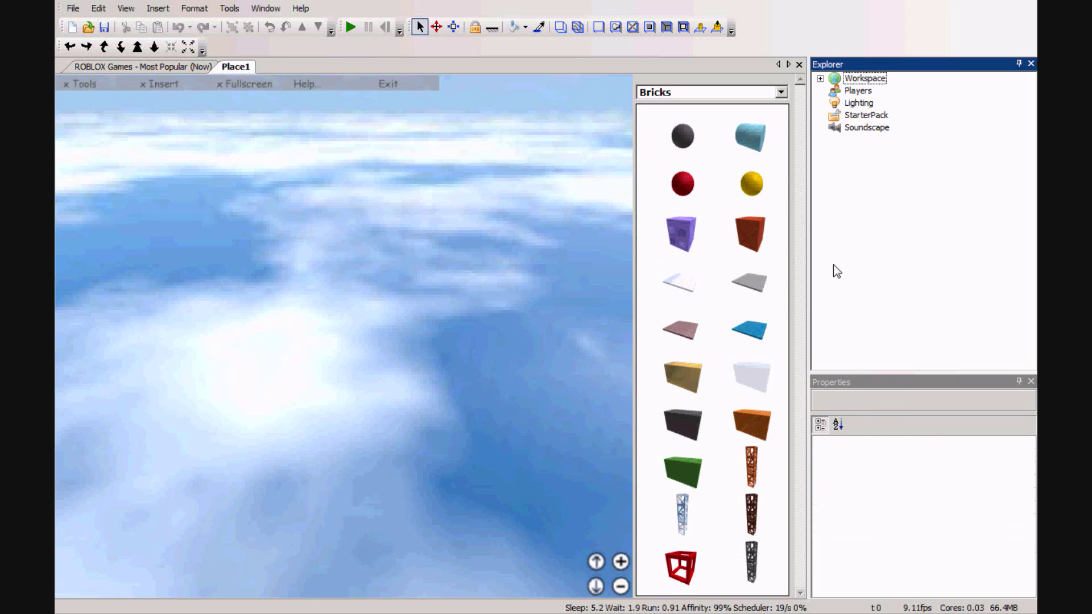
left_click(762, 331)
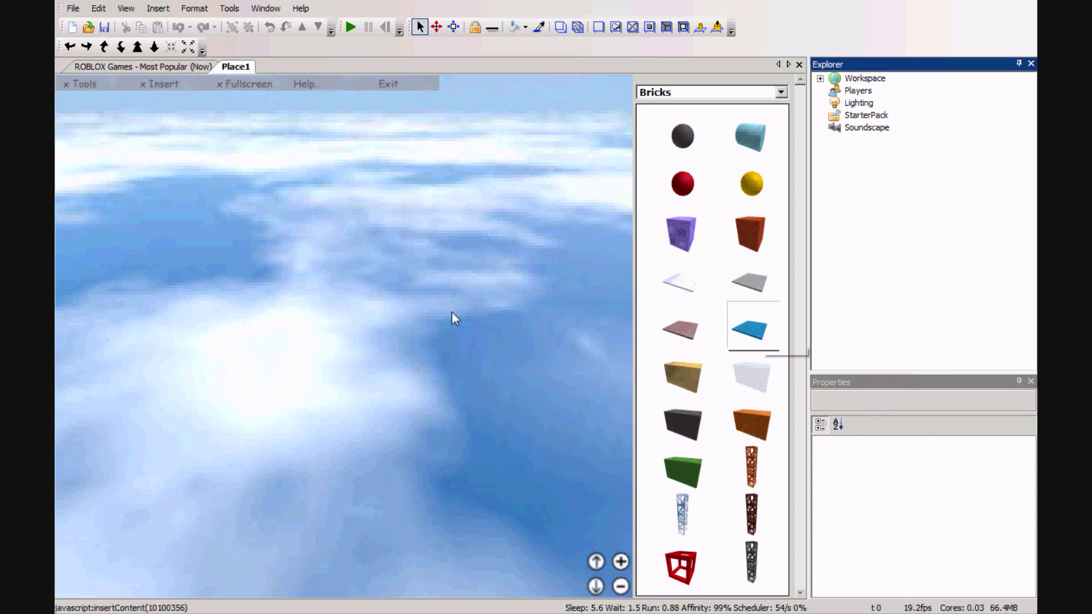
scroll(483, 339, "down", 5)
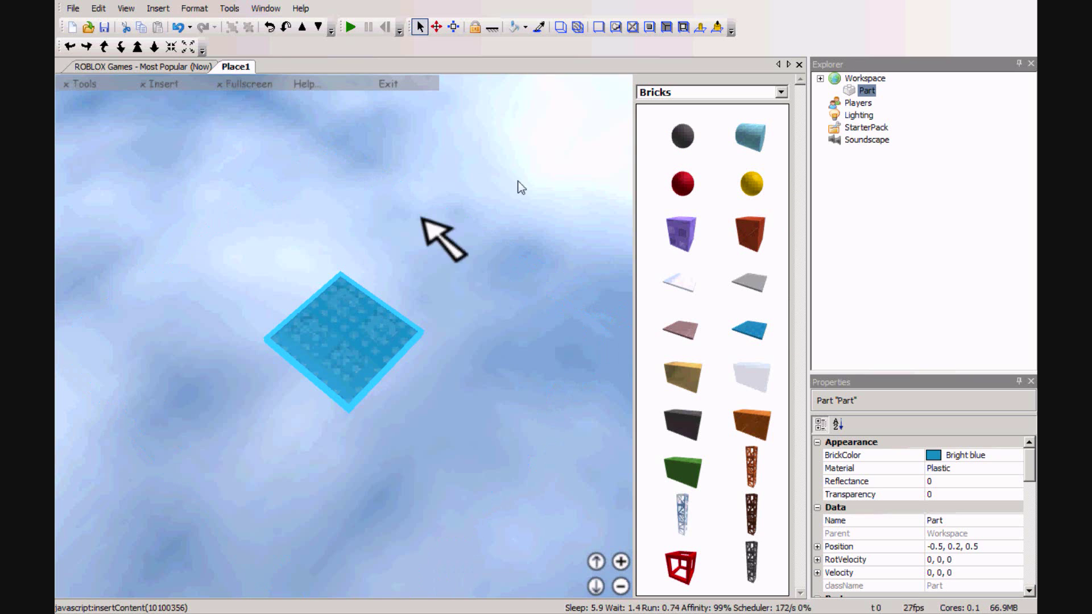
Enlarge the blue plate along both horizontal axes until it is centred at about 10.5, 0.2, -9, and activate the Anchor tool
left_click(453, 27)
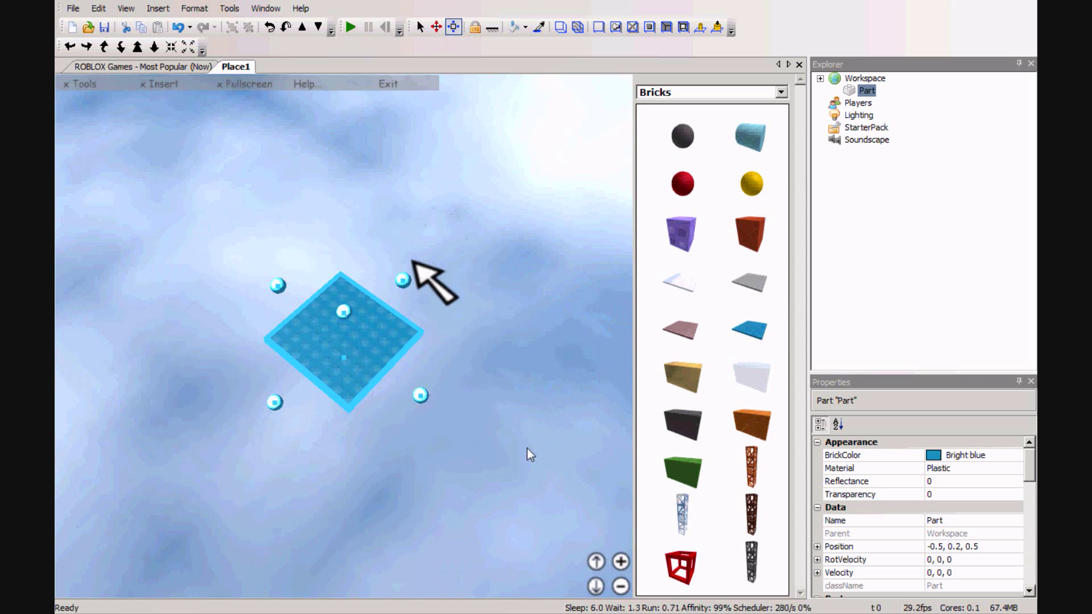
left_click_drag(402, 280, 489, 229)
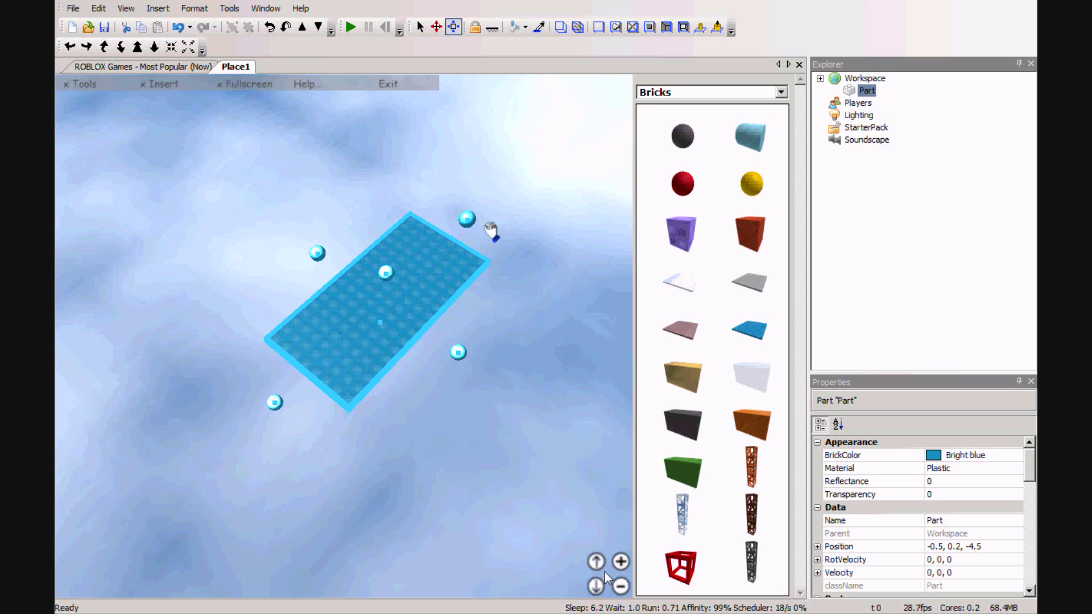
left_click(480, 358)
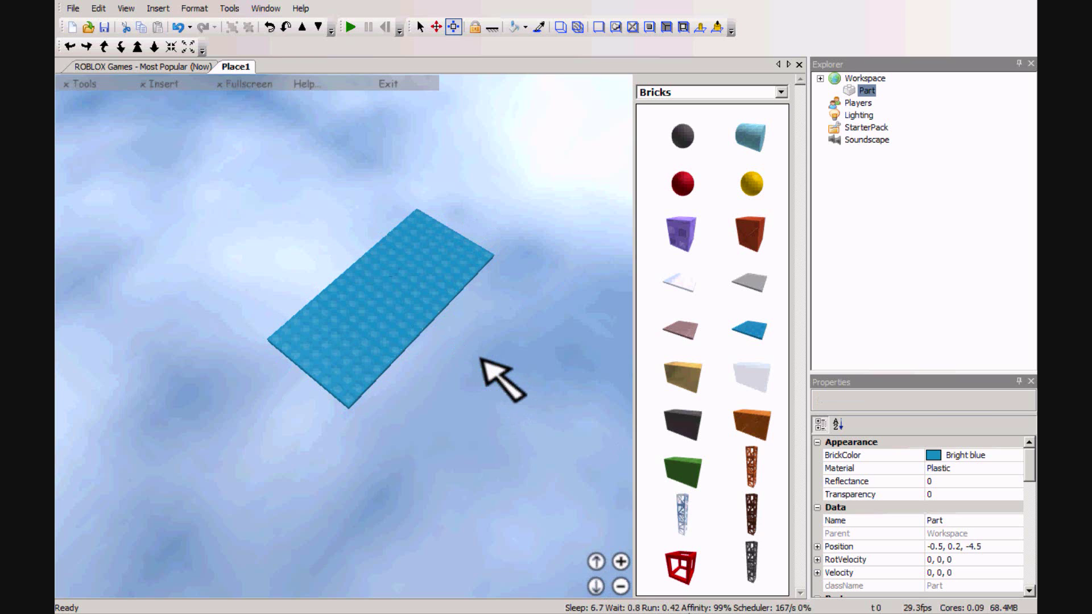
left_click(430, 330)
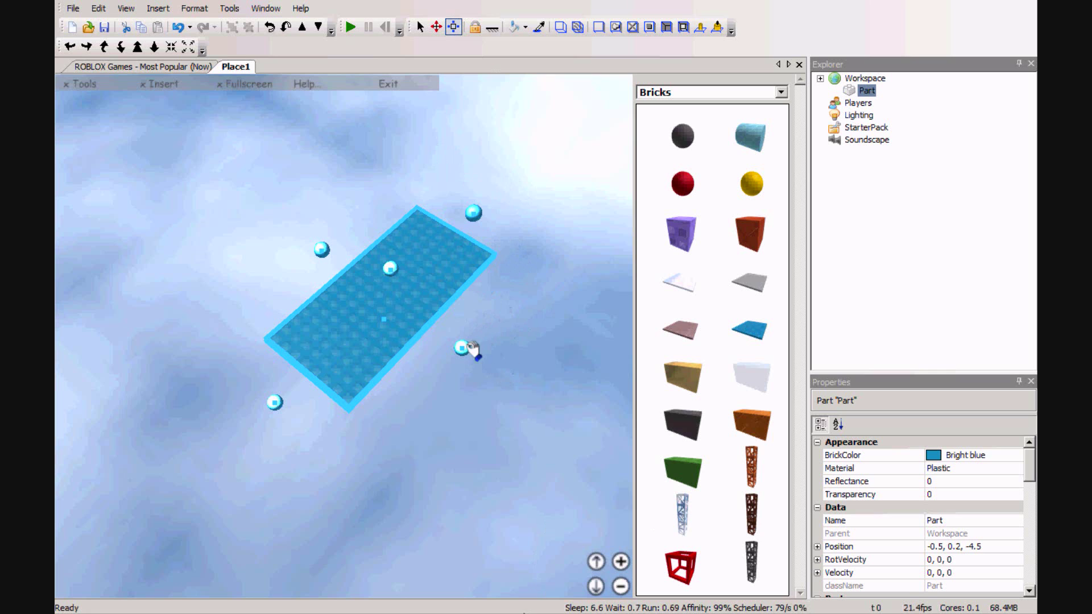
left_click_drag(472, 348, 614, 440)
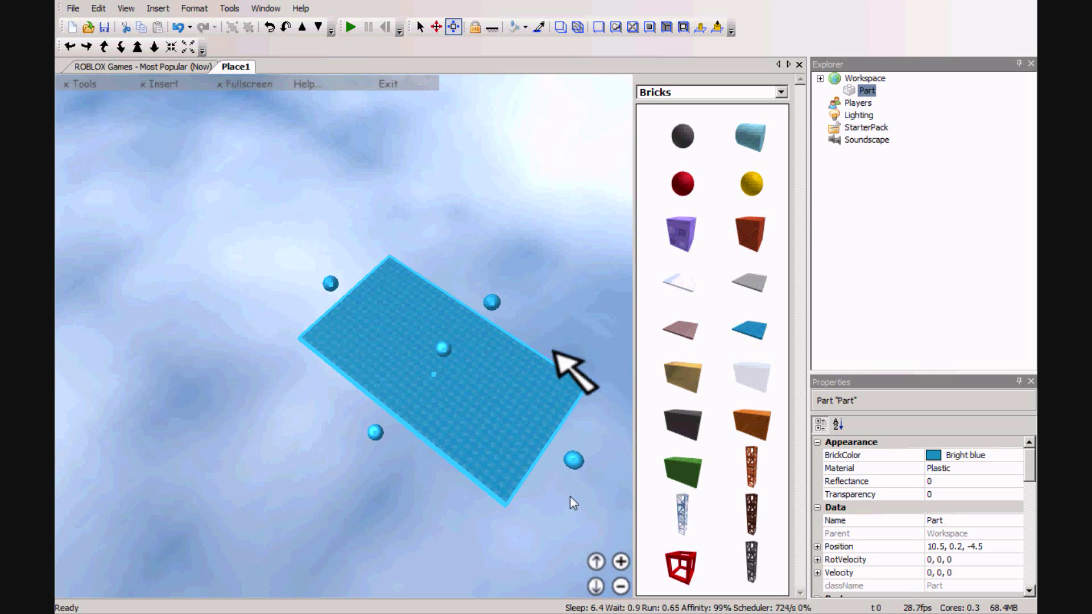
left_click_drag(492, 302, 528, 264)
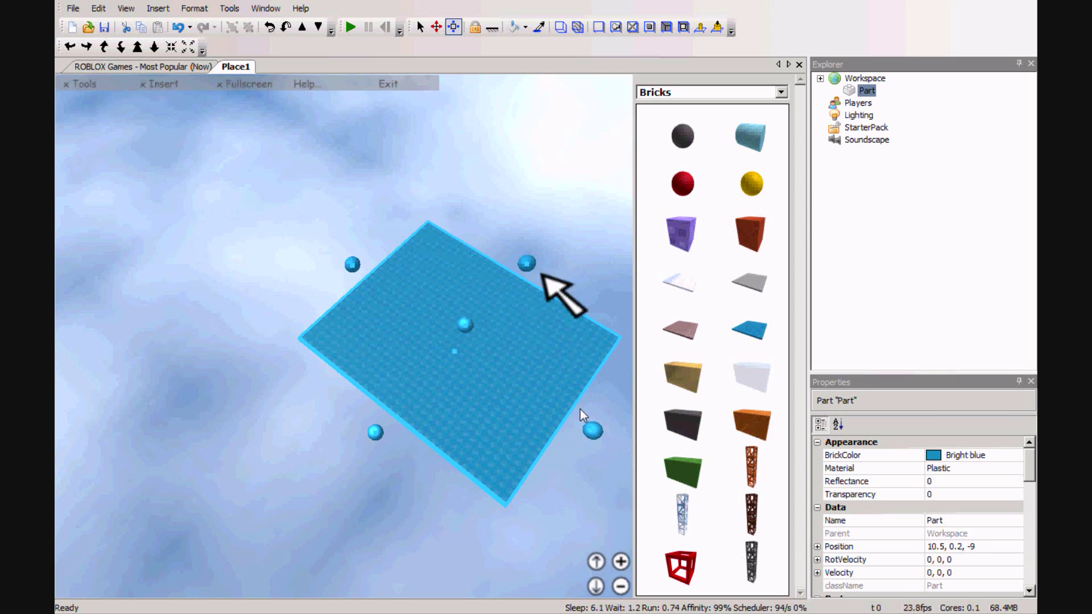
left_click(491, 28)
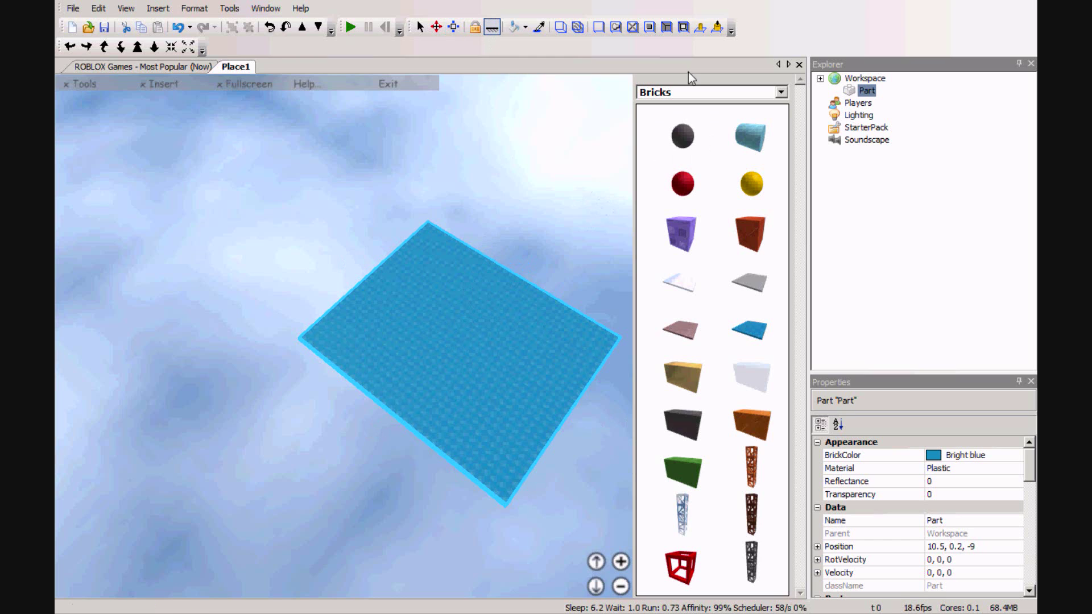
Examine the Lighting object's properties and the option that shows the Explorer
left_click(694, 93)
left_click(901, 130)
left_click(874, 151)
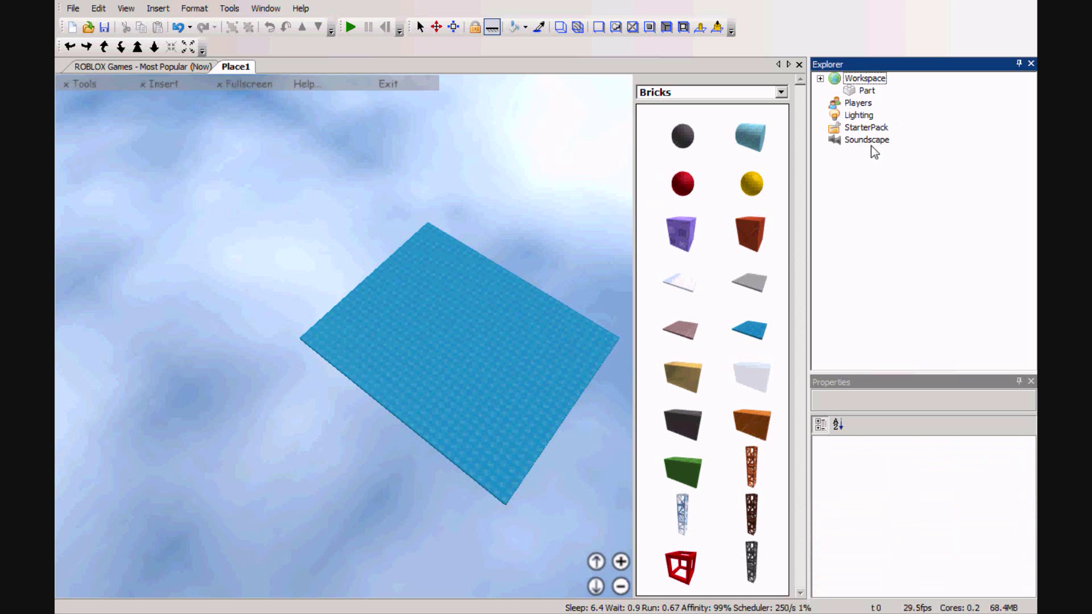
left_click(861, 116)
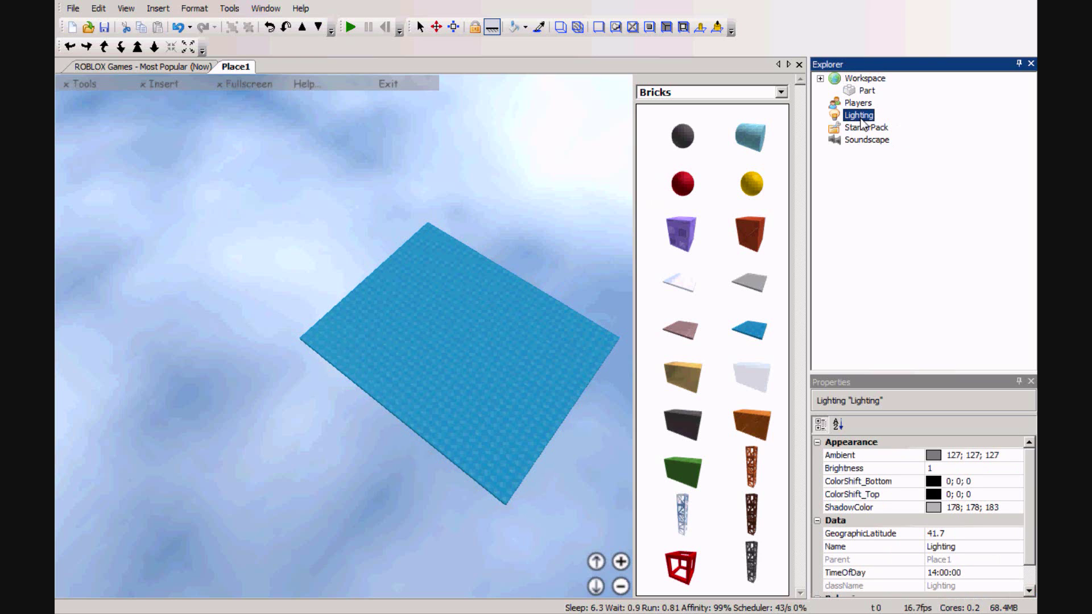
left_click(901, 122)
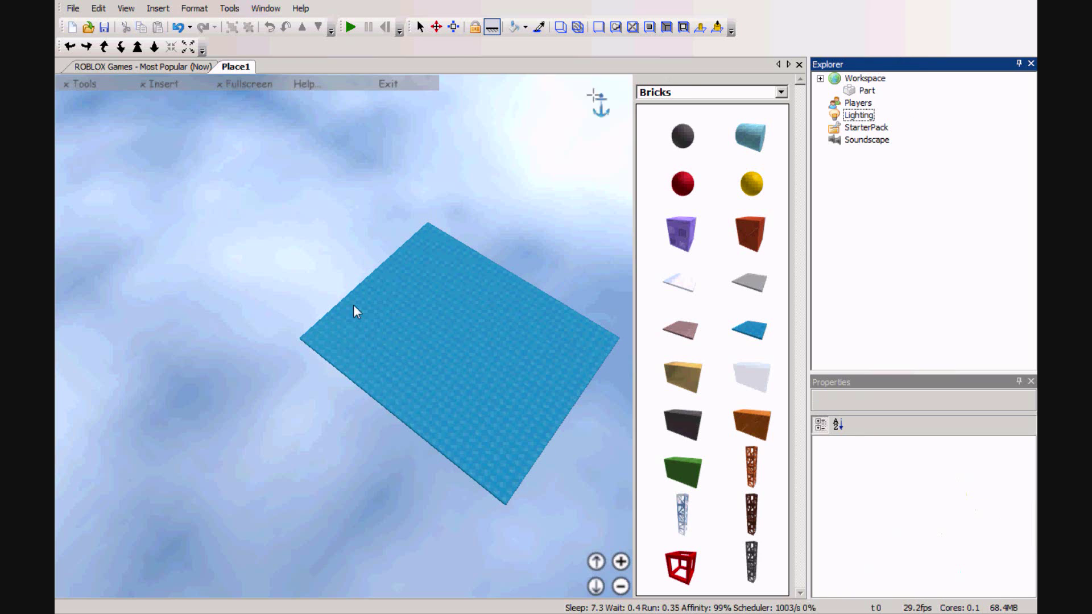
left_click(125, 11)
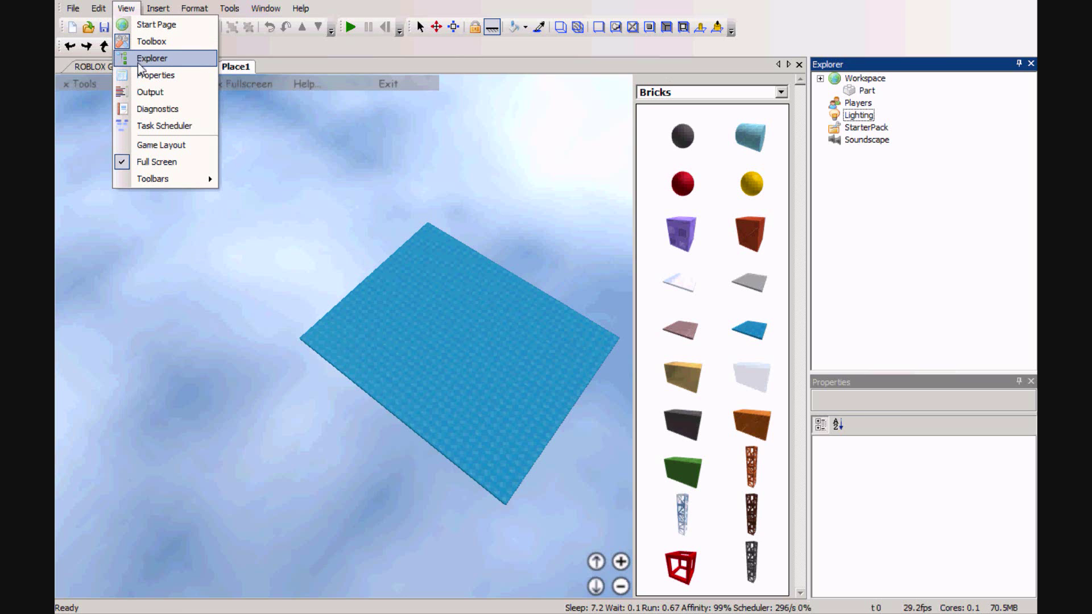
left_click(873, 170)
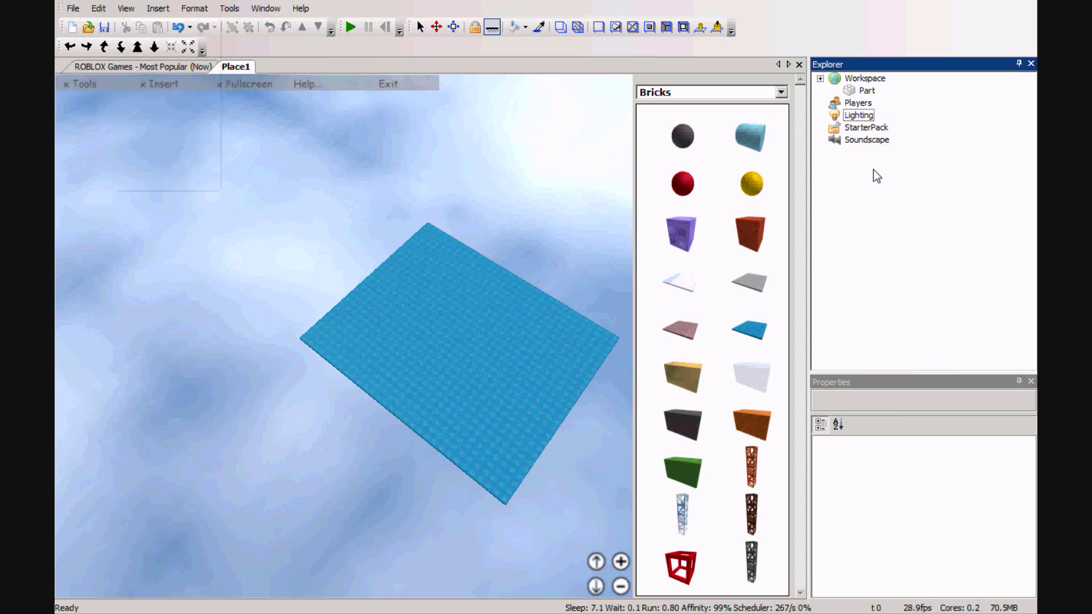
Insert a Sky object into Lighting
left_click(850, 117)
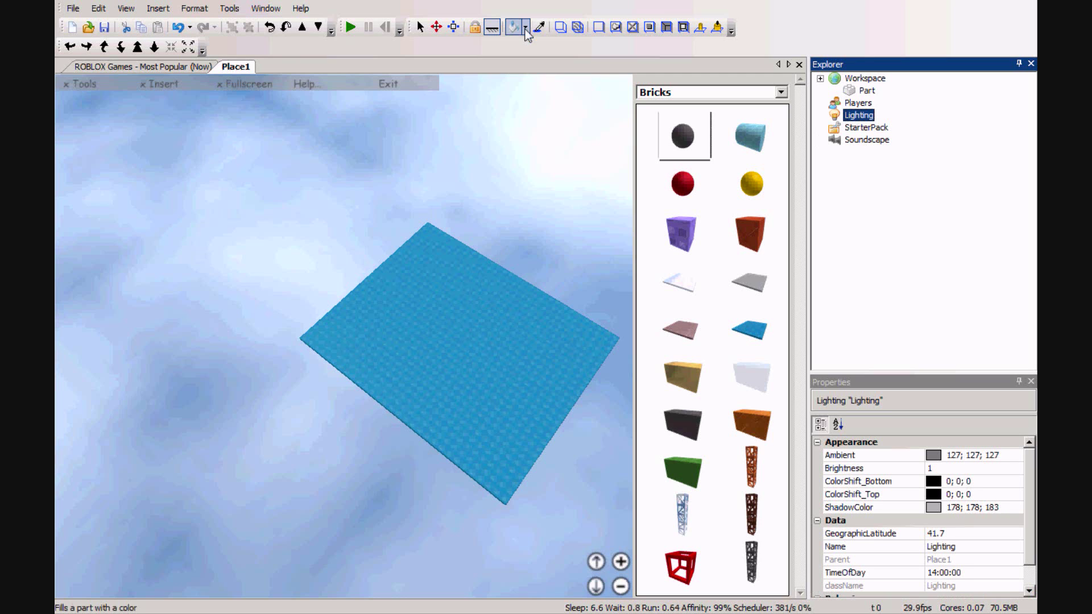
left_click(162, 8)
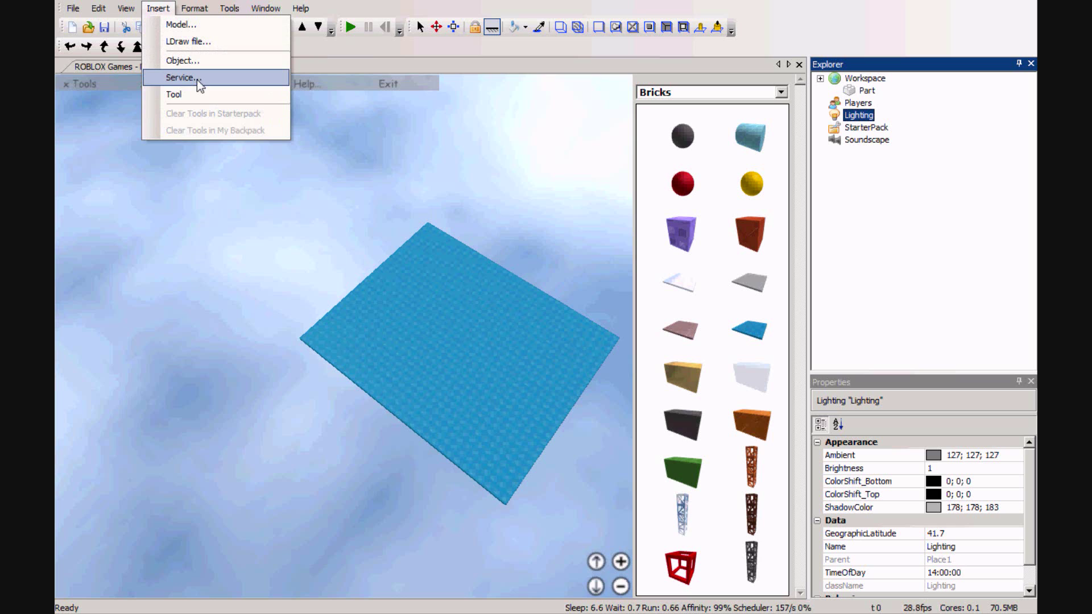
left_click(192, 59)
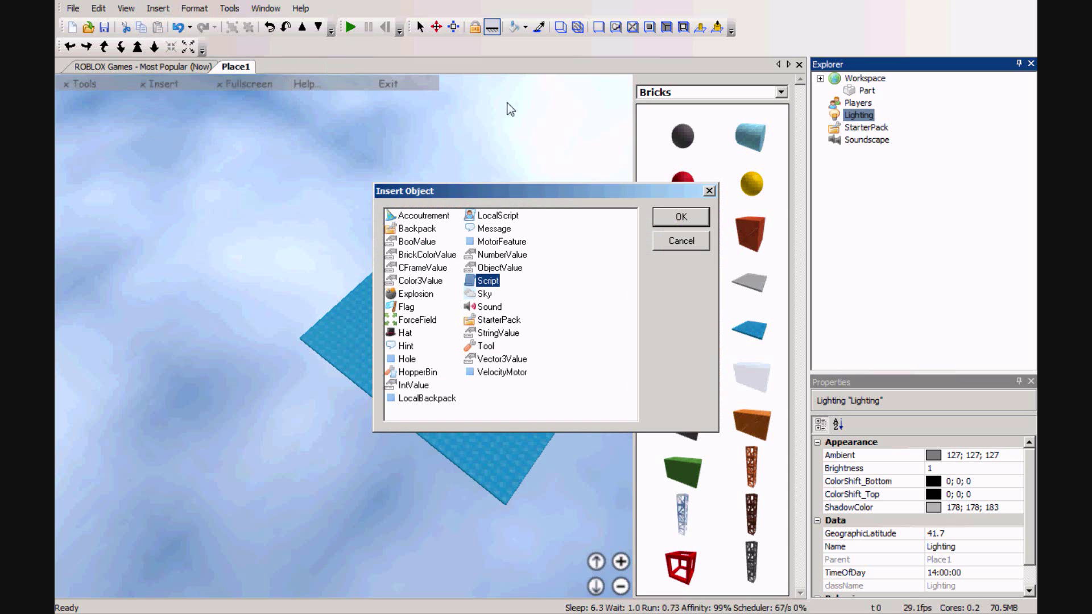
left_click(484, 294)
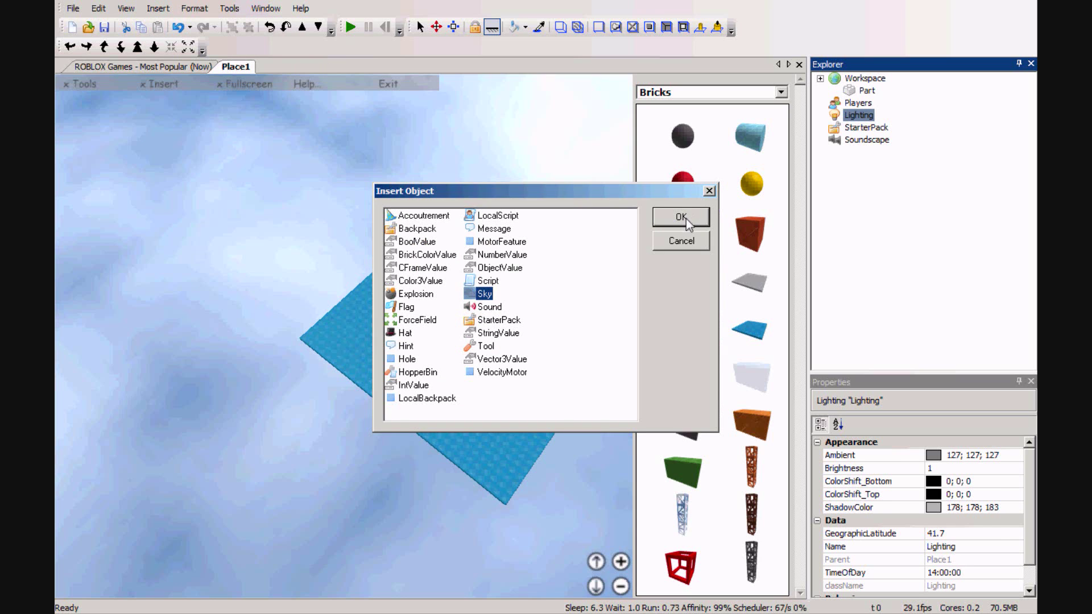
left_click(681, 217)
Examine the Sky object's skybox image properties for all six sides and its StarCount, and look around the current sky
left_click(928, 485)
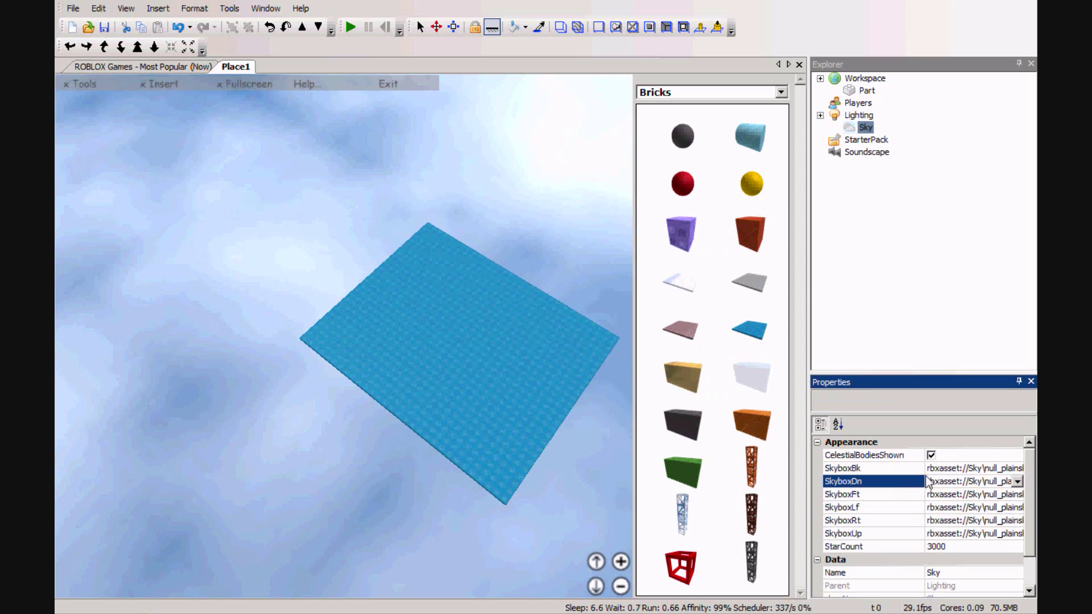
key("Up")
left_click(914, 483)
left_click(913, 495)
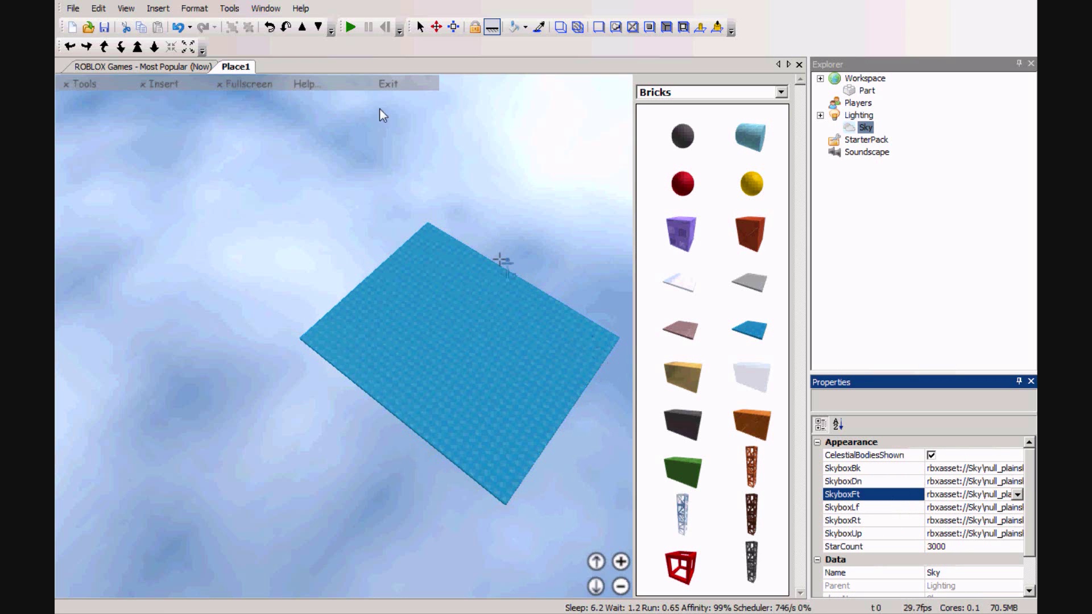
left_click(899, 509)
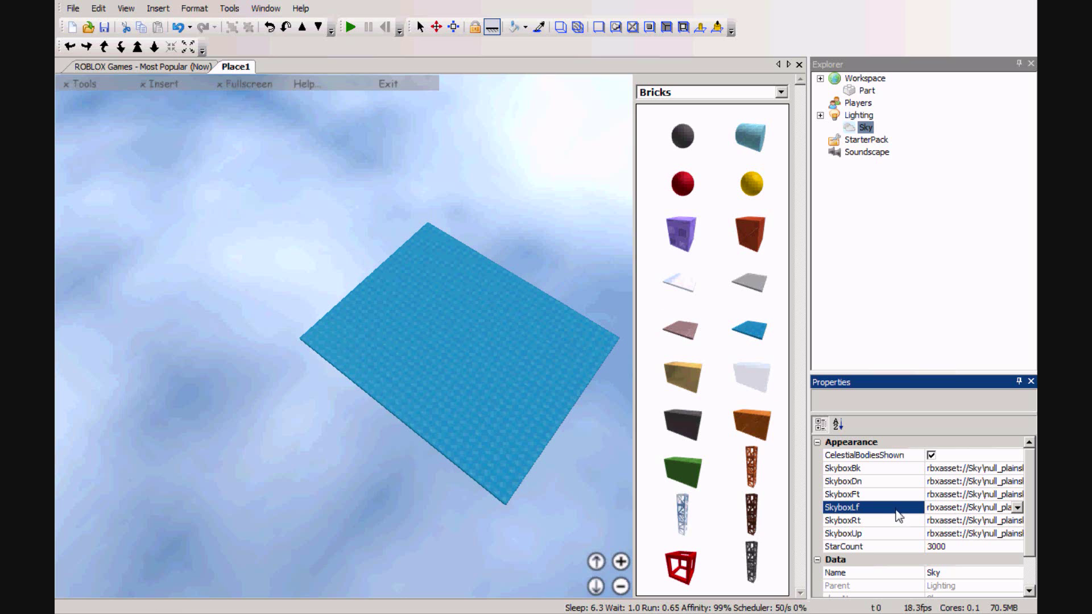
left_click(898, 523)
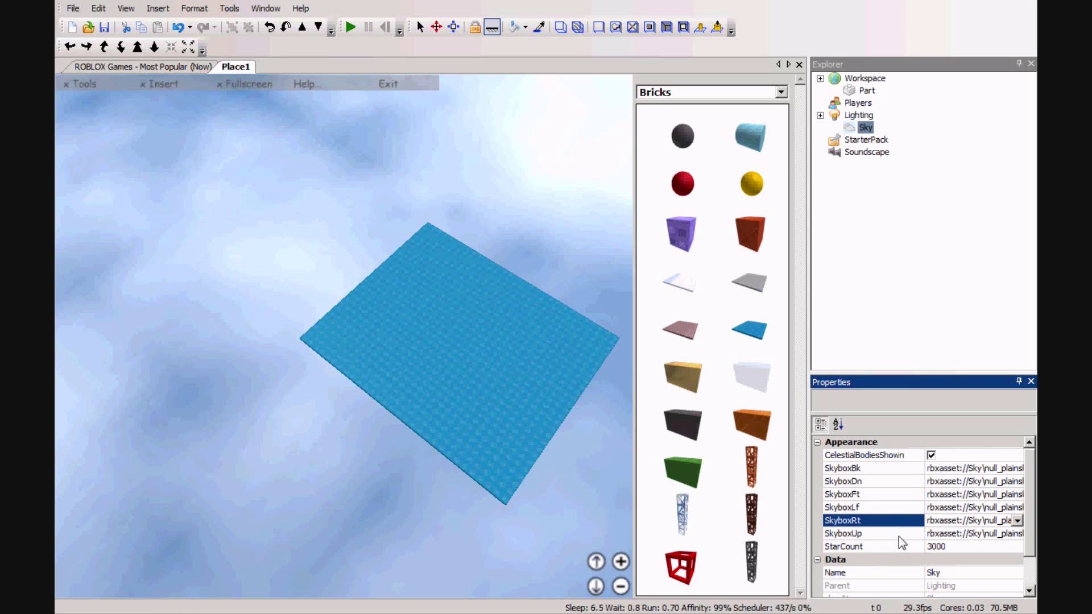
left_click(898, 536)
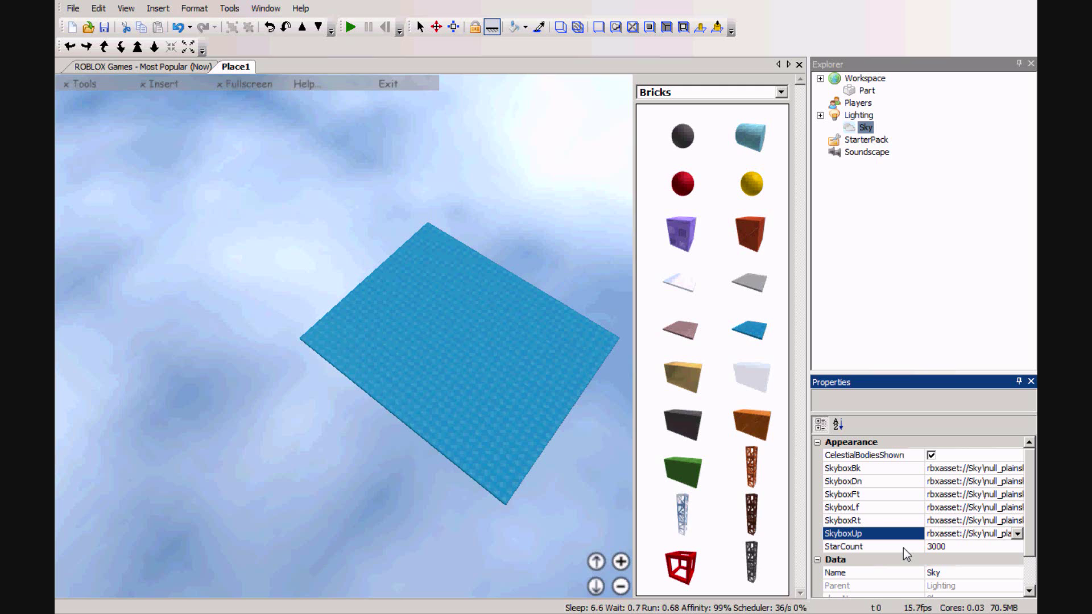
left_click(903, 547)
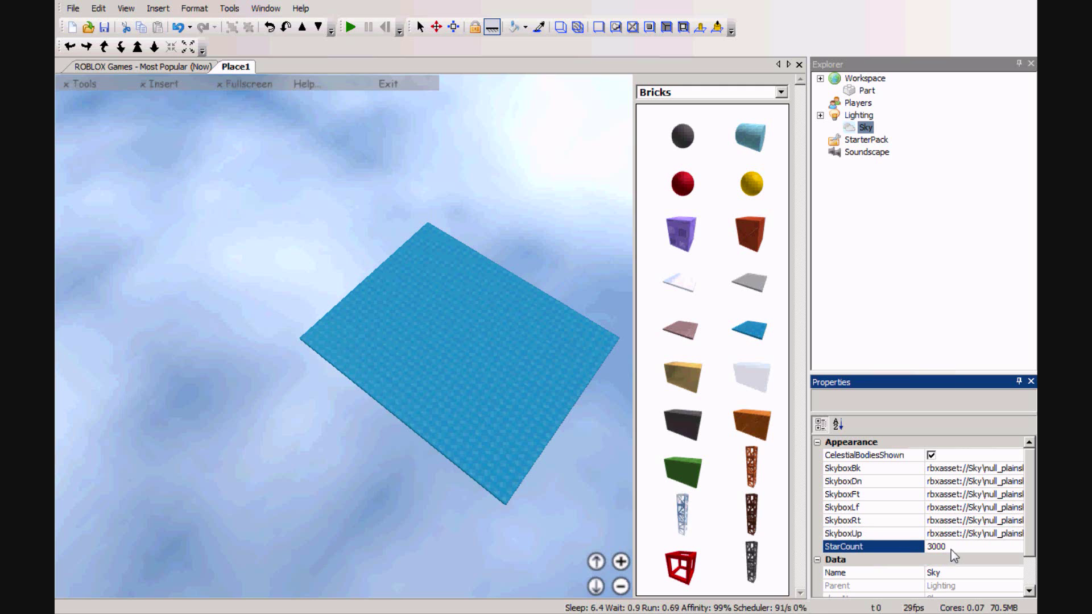
left_click(951, 547)
left_click(893, 468)
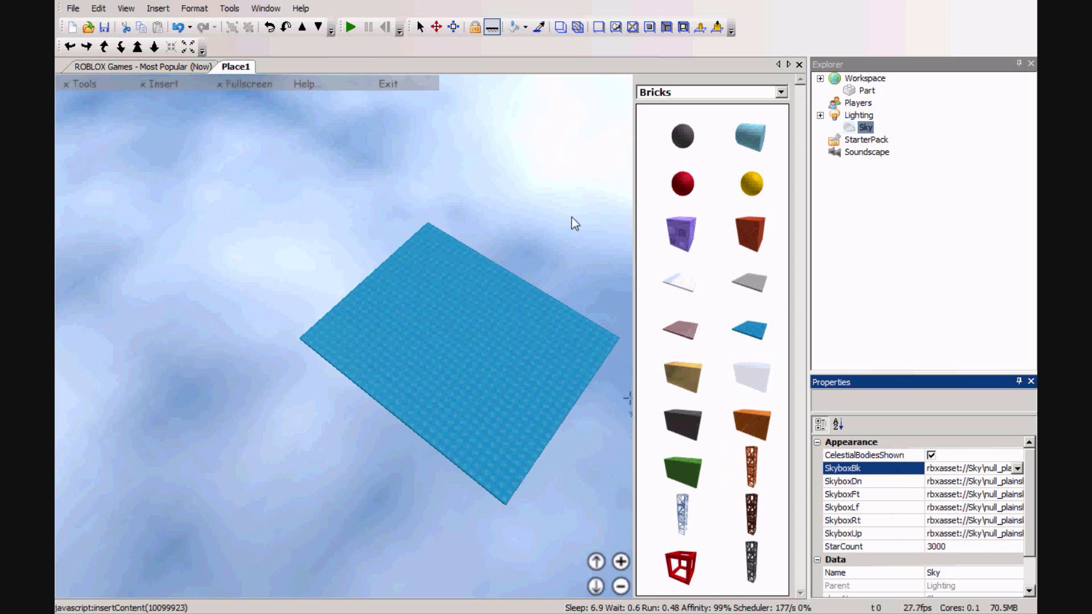
right_click_drag(380, 1, 57, 115)
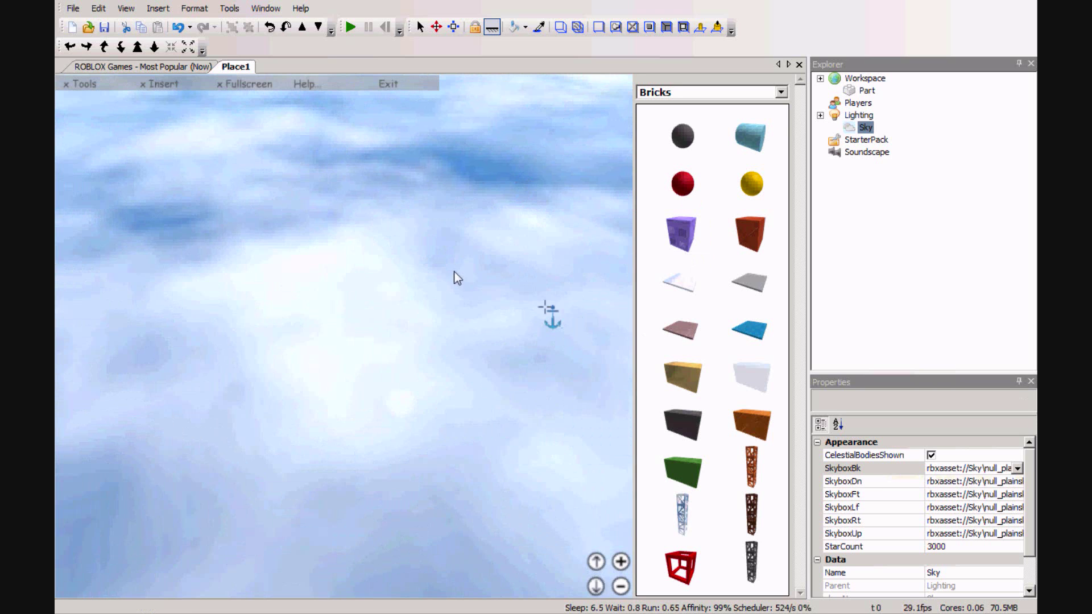
mouse_move(454, 271)
right_mouse_down()
mouse_move(522, 226)
mouse_move(633, 186)
mouse_move(732, 200)
mouse_move(722, 334)
mouse_move(731, 425)
mouse_move(690, 49)
mouse_move(665, 7)
mouse_move(626, 15)
mouse_move(612, 126)
mouse_move(648, 358)
mouse_move(705, 445)
mouse_move(588, 453)
mouse_move(709, 449)
right_mouse_up()
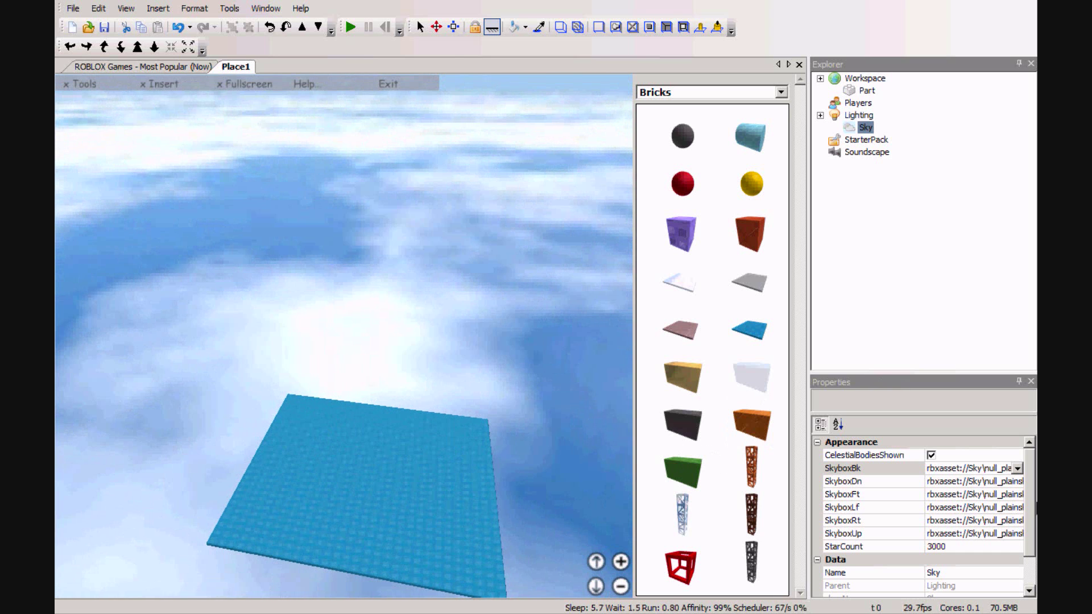
left_click(937, 298)
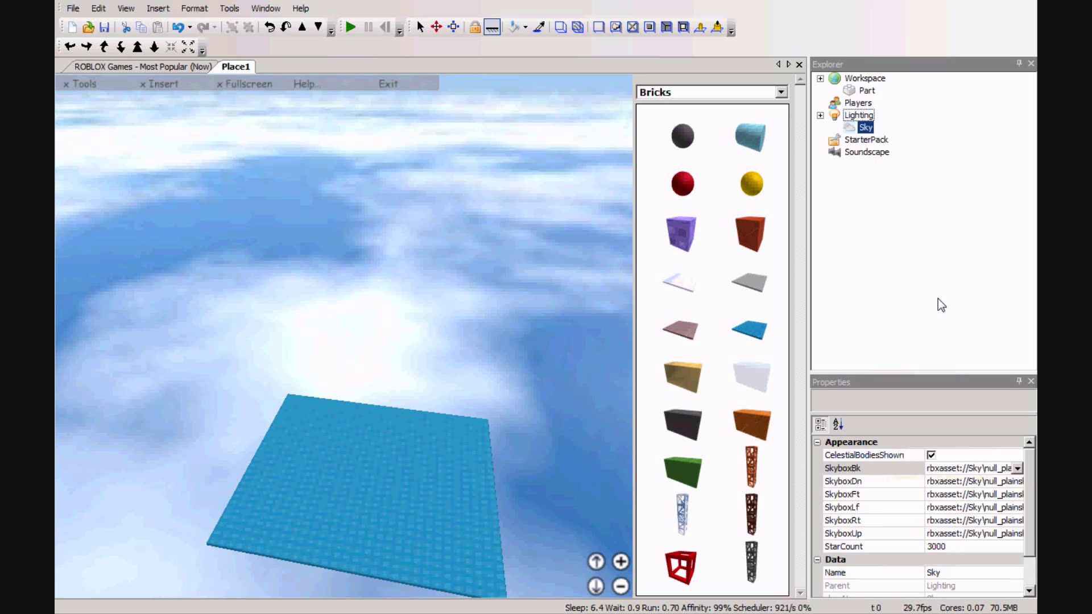
left_click(856, 140)
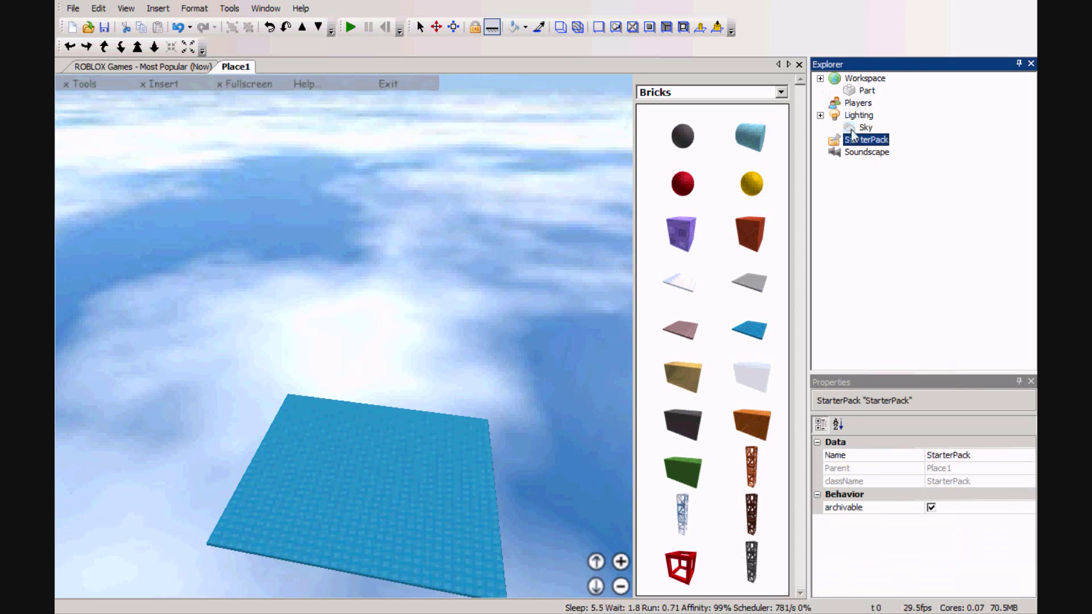
left_click(853, 128)
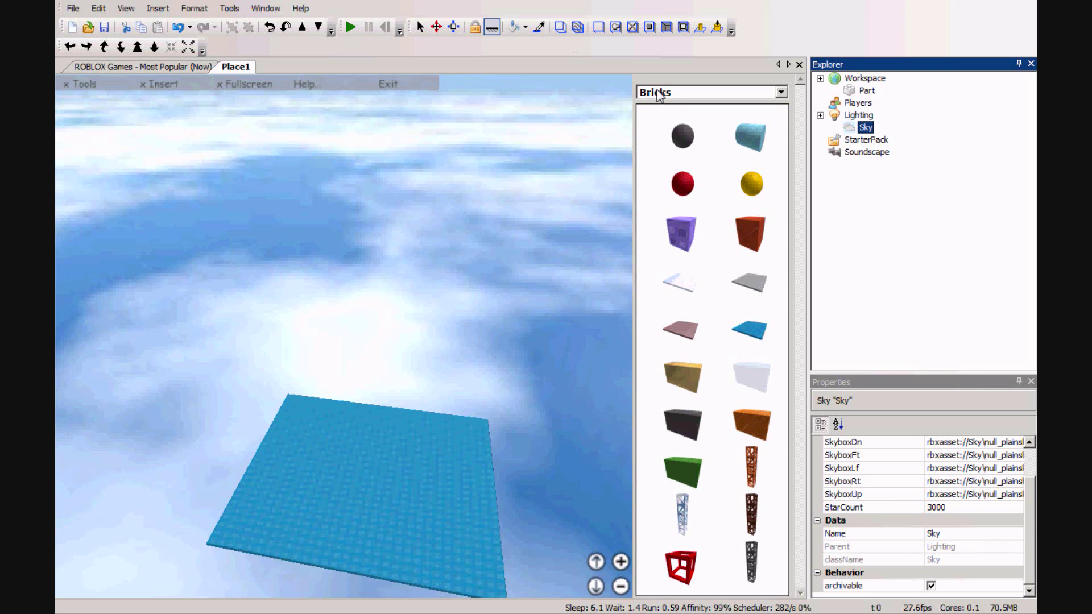
Place the SpongeBob and Patrick decal from Free Decals on the top face of the blue plate
left_click(759, 94)
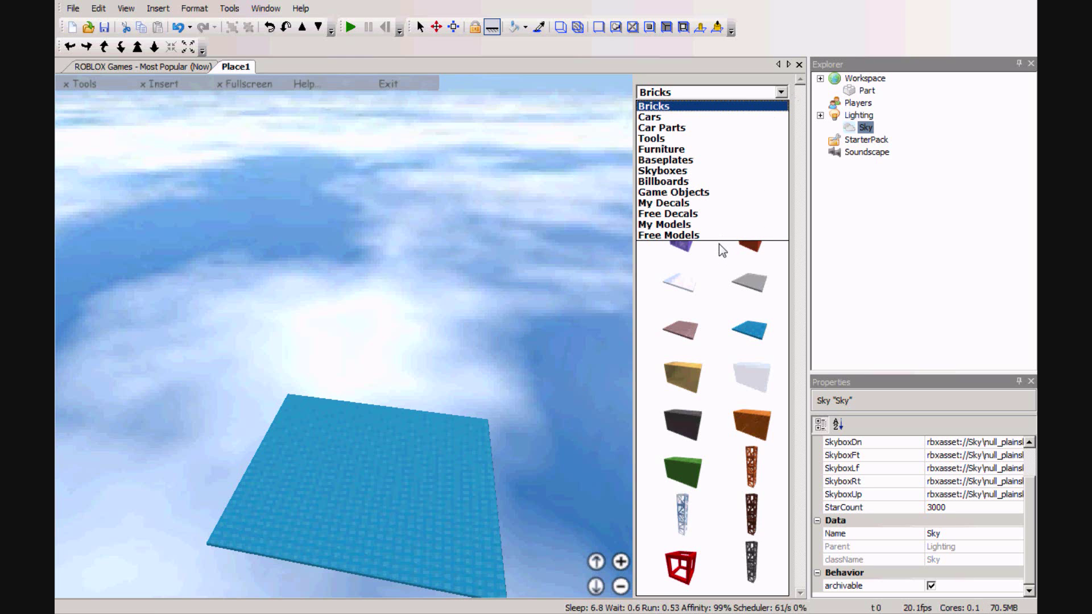
left_click(715, 215)
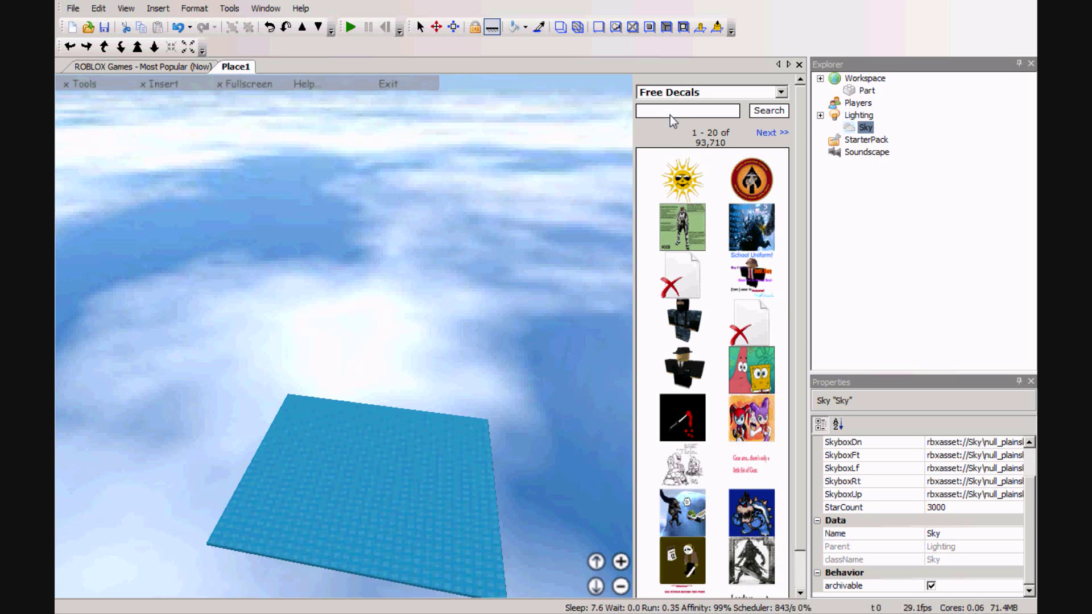
left_click(746, 385)
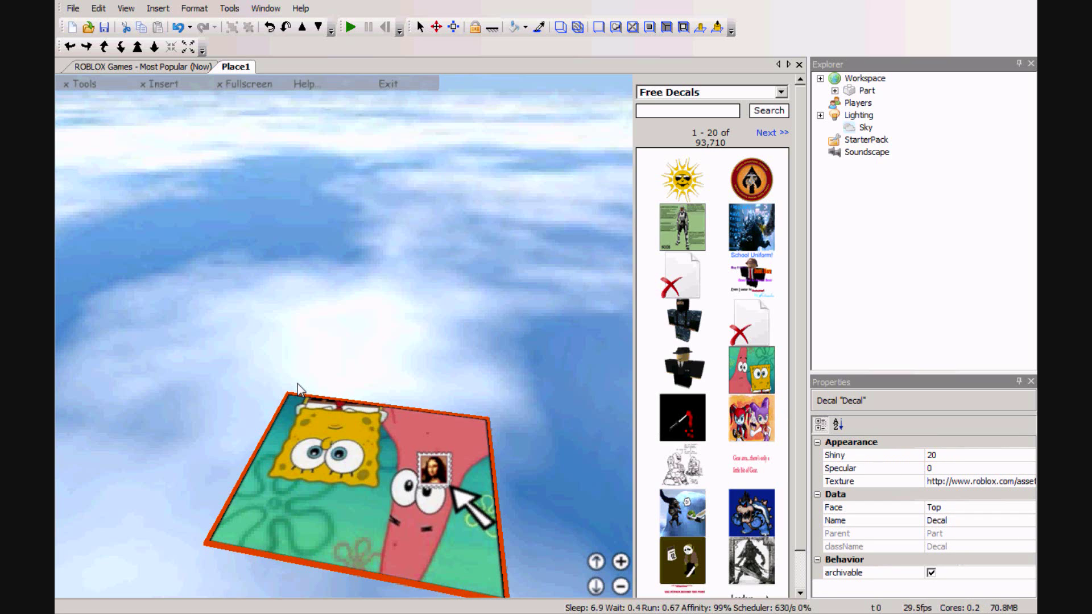
left_click(450, 488)
right_click_drag(354, 149, 98, 268)
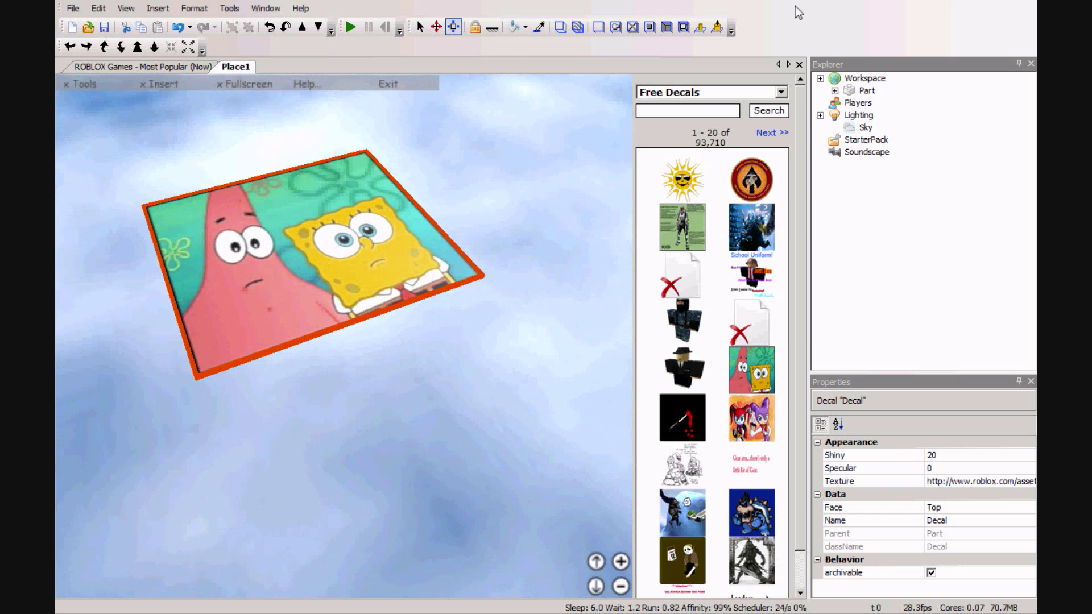
Copy the Texture address of the SpongeBob and Patrick decal and delete the decal from the plate
left_click(834, 91)
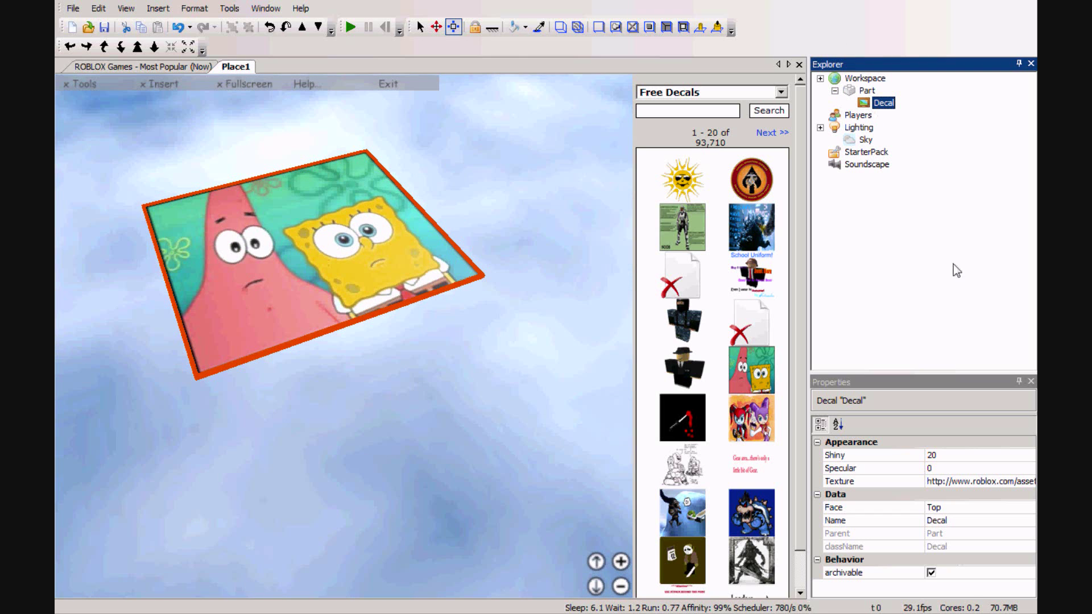
left_click(954, 481)
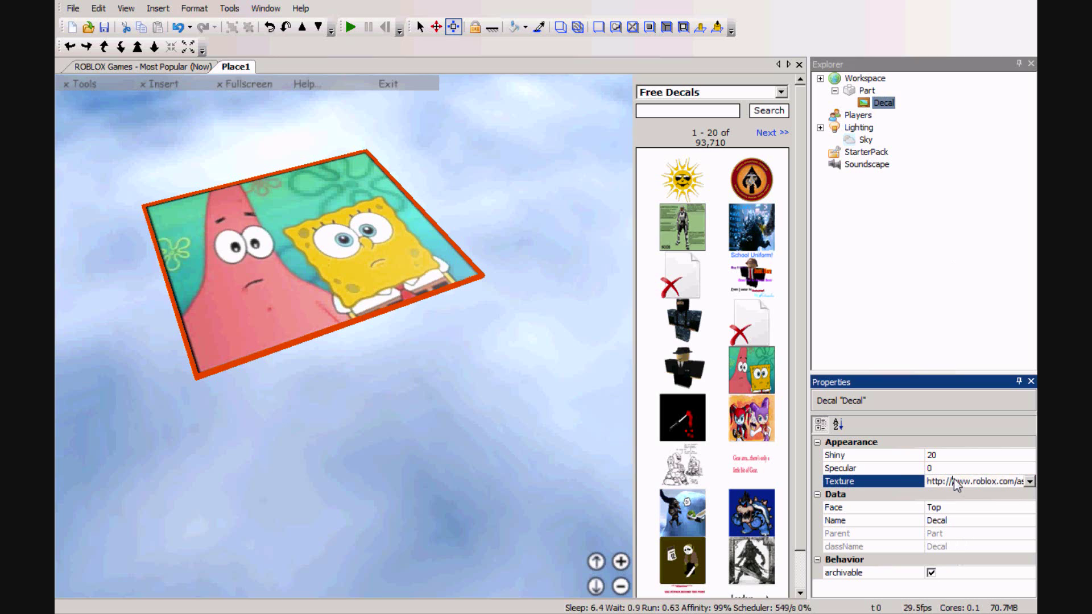
left_click_drag(953, 481, 928, 488)
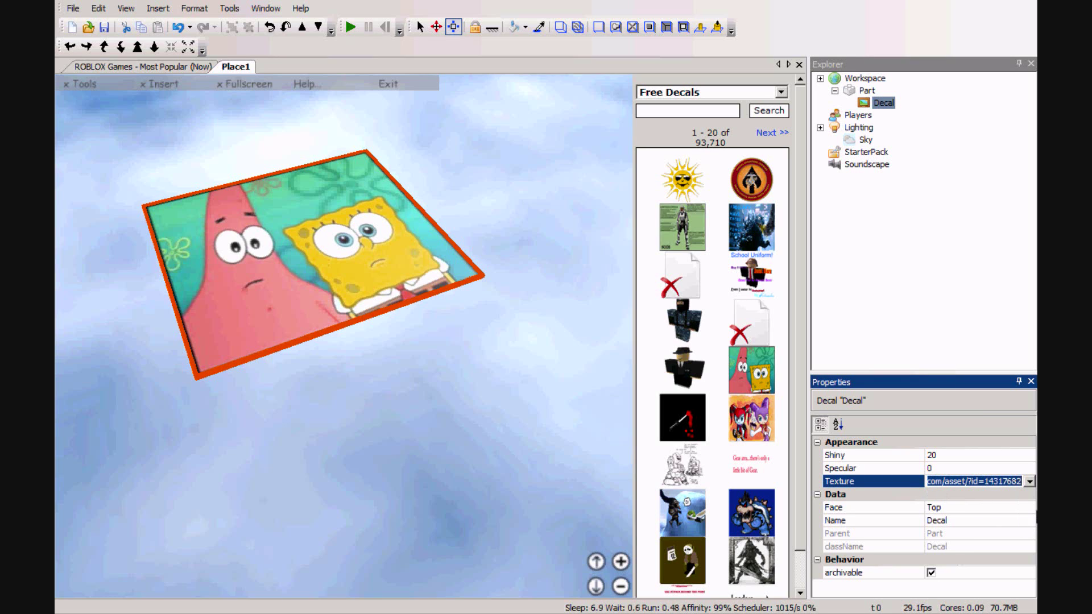
left_click(889, 102)
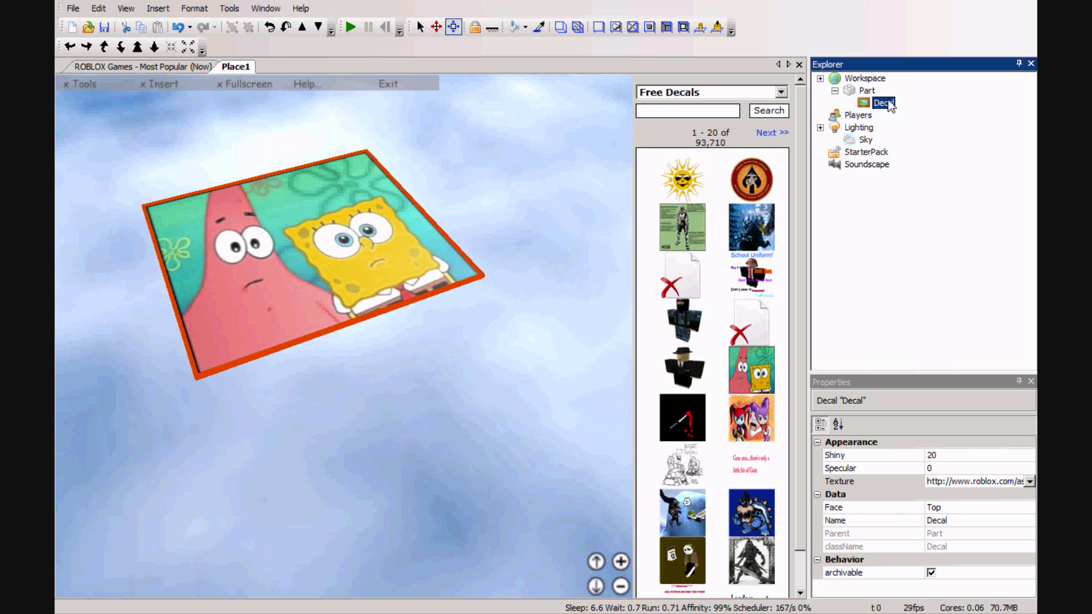
key("Delete")
Set the Sky object's SkyboxBk to the copied decal texture address with id 14317682 and inspect the sky around the plate
left_click(865, 127)
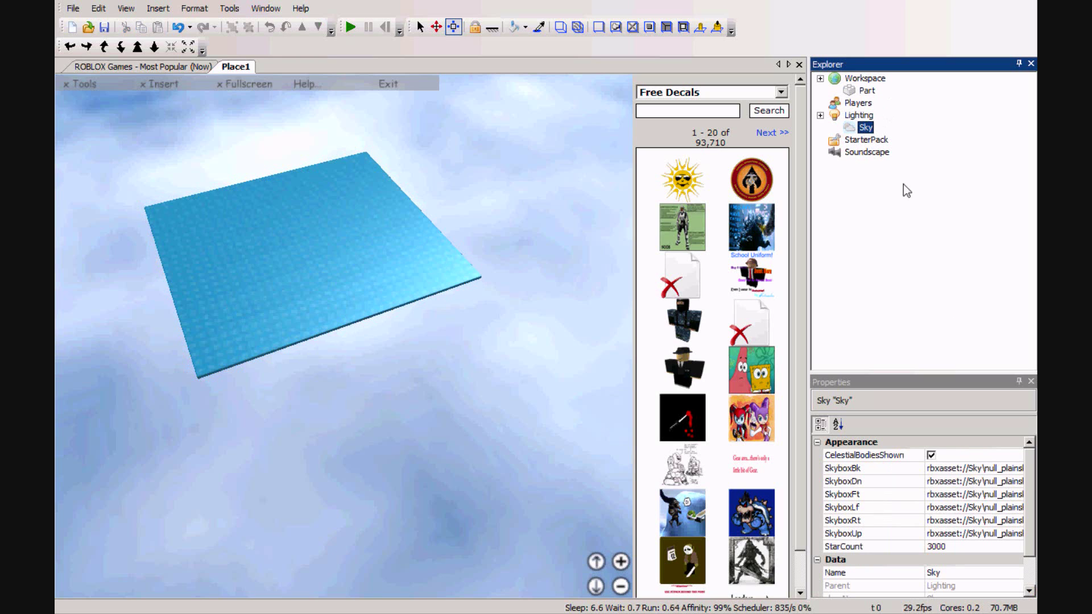
left_click(932, 469)
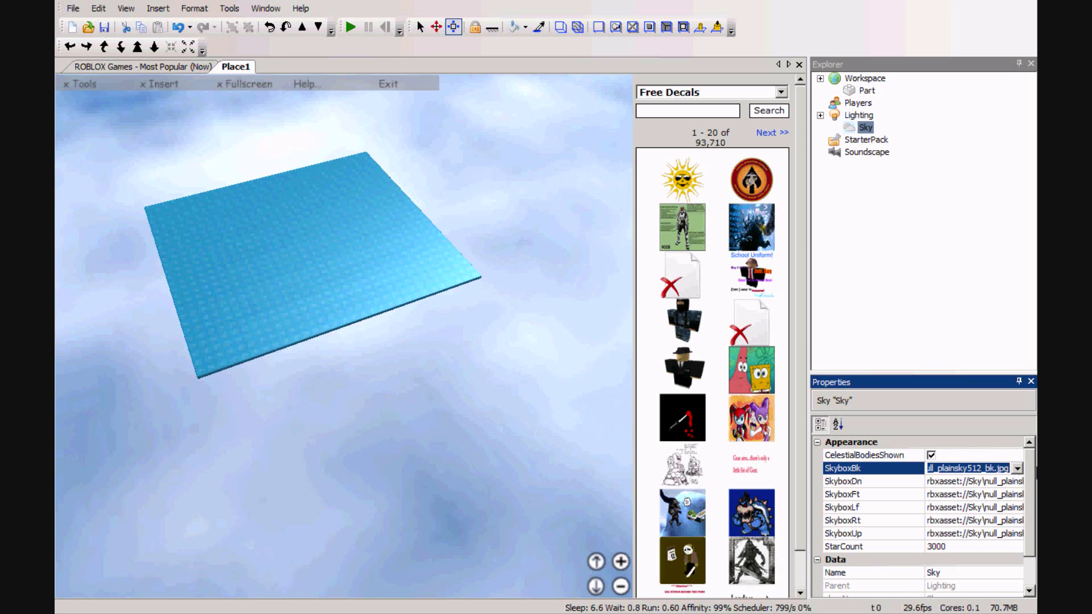
key("ctrl+v")
left_click(988, 483)
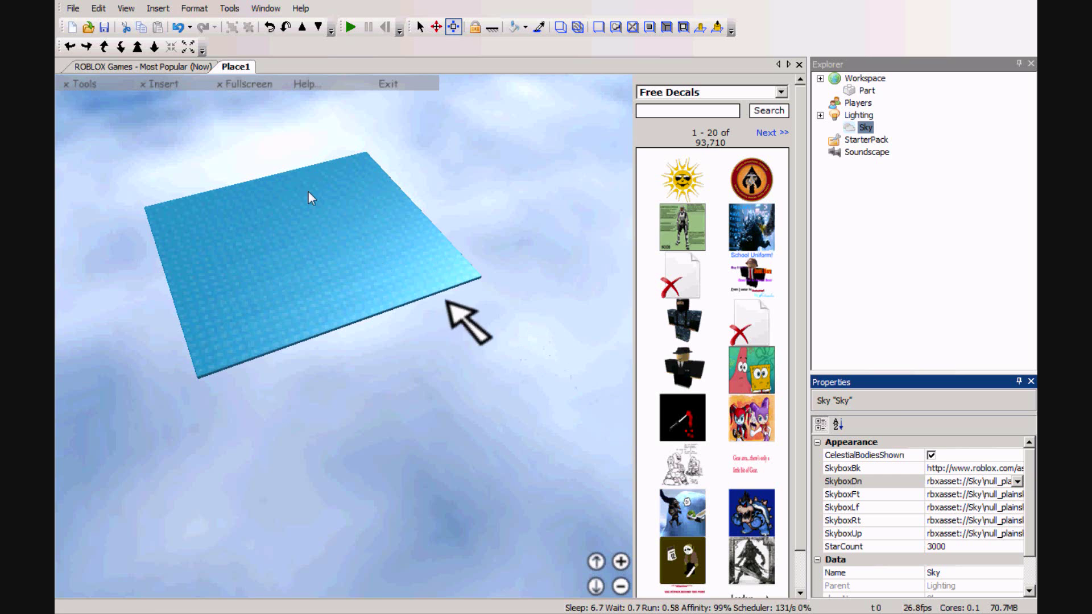
right_click_drag(475, 126, 822, 2)
key("Page_Down")
key("Page_Down")
key("Page_Down")
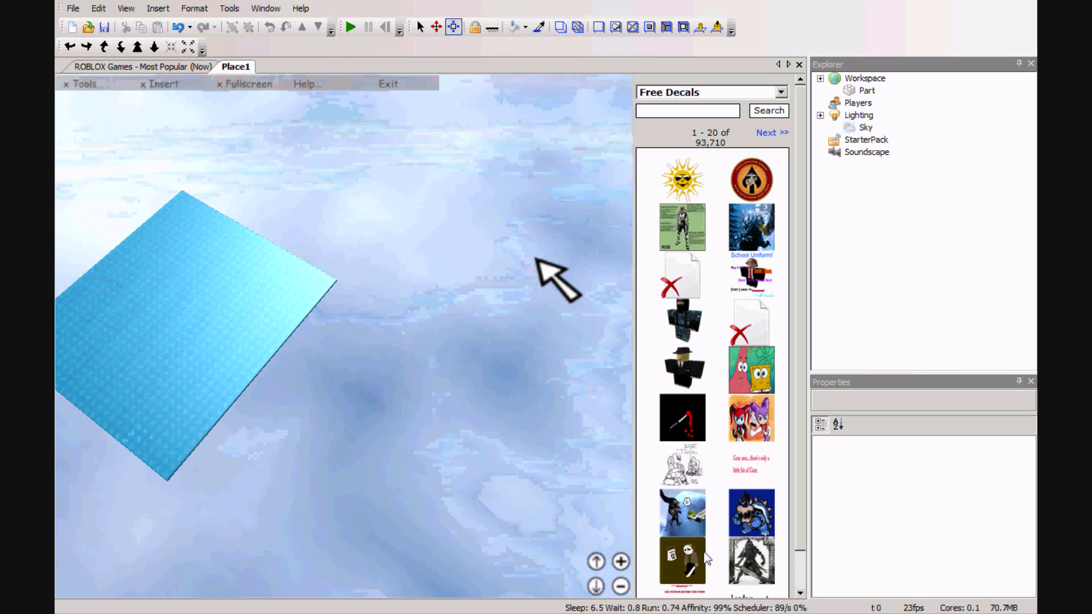
key("a")
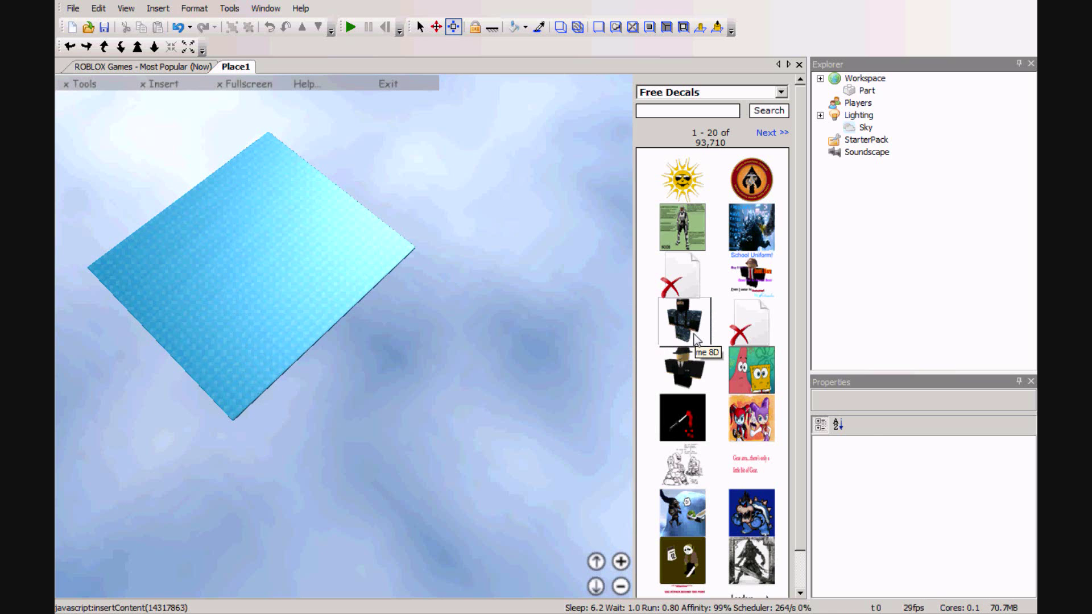
Place the masked soldier decal "me 8D" from Free Decals on the top face of the blue plate
left_click_drag(695, 340, 489, 287)
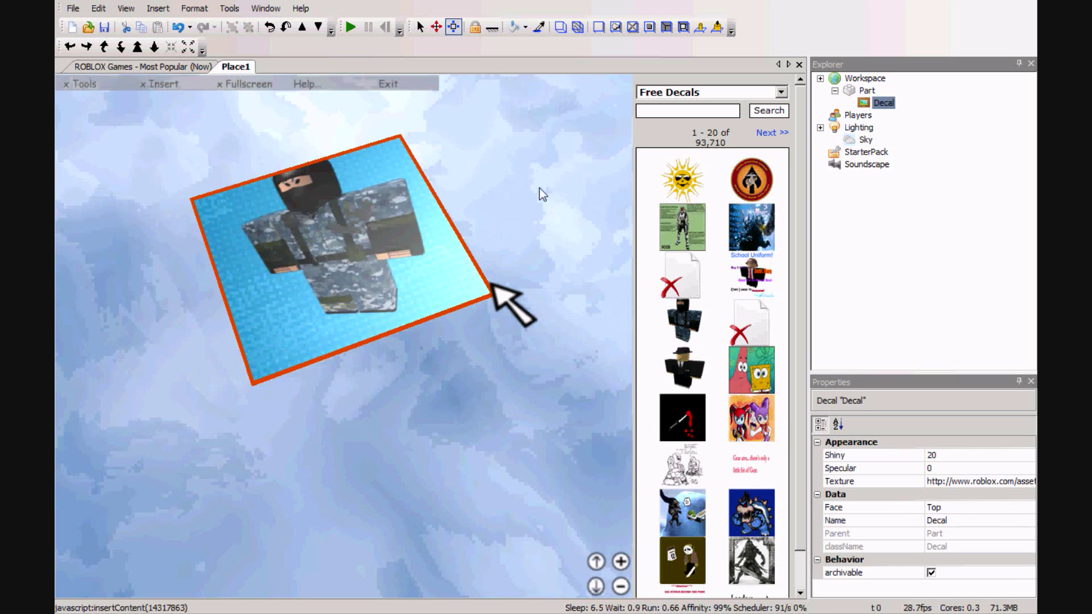
right_click_drag(539, 188, 537, 164)
scroll(537, 164, "up", 5)
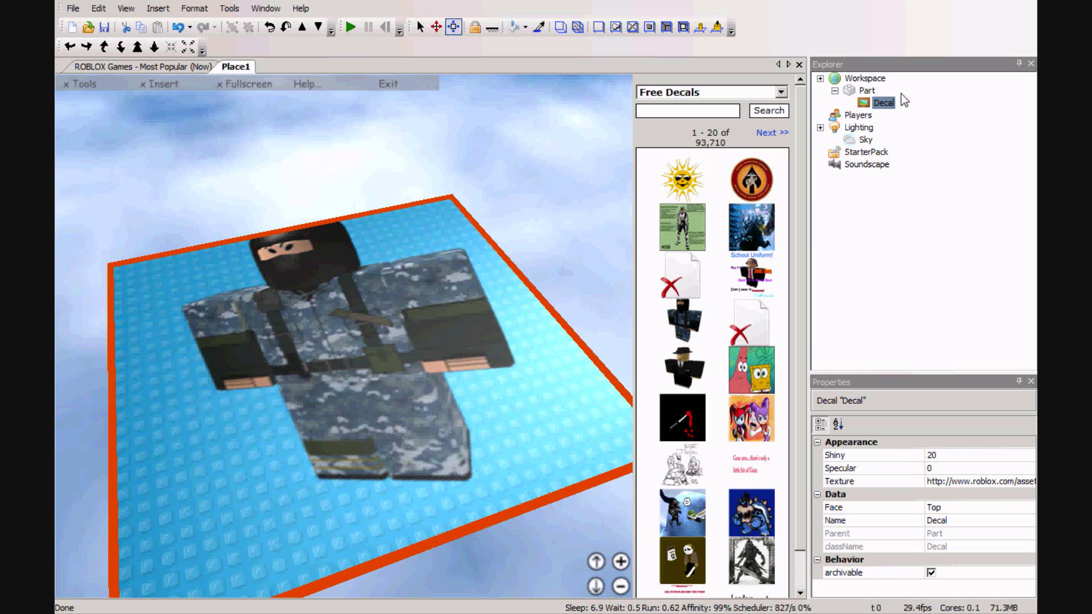
Copy the full Texture address of the soldier decal
left_click(883, 105)
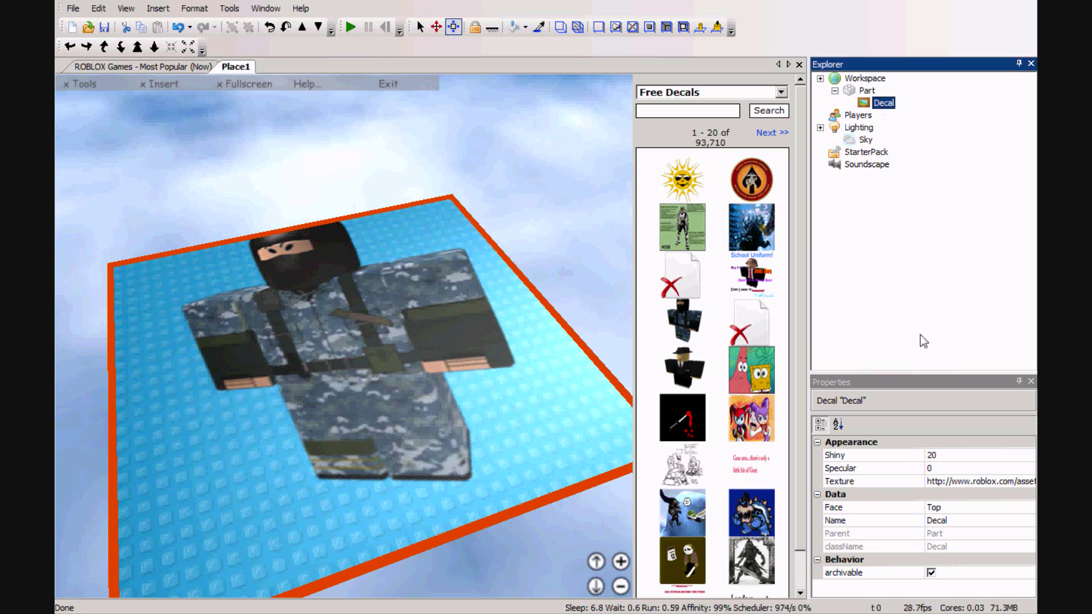
left_click(952, 483)
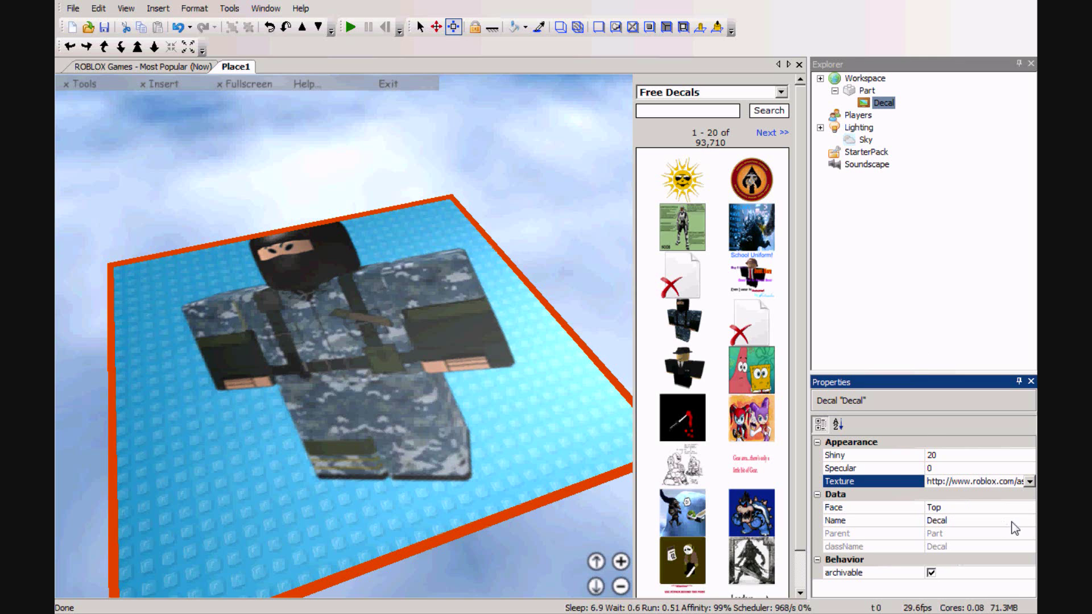
key("ctrl+a")
key("ctrl+c")
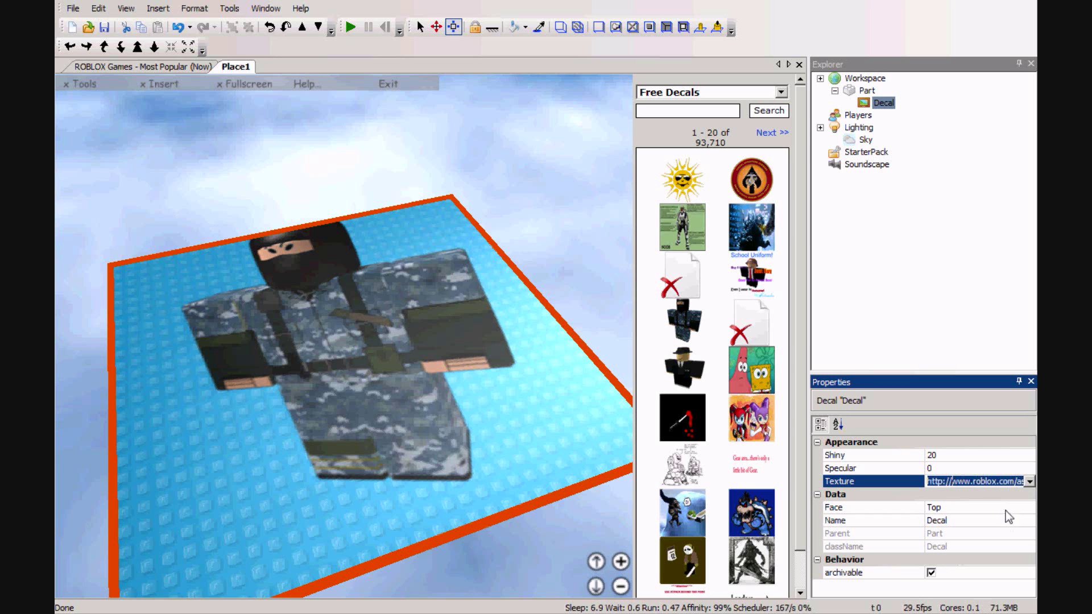
Set the Sky object's SkyboxUp to the copied soldier texture address with id 14317862
left_click(887, 142)
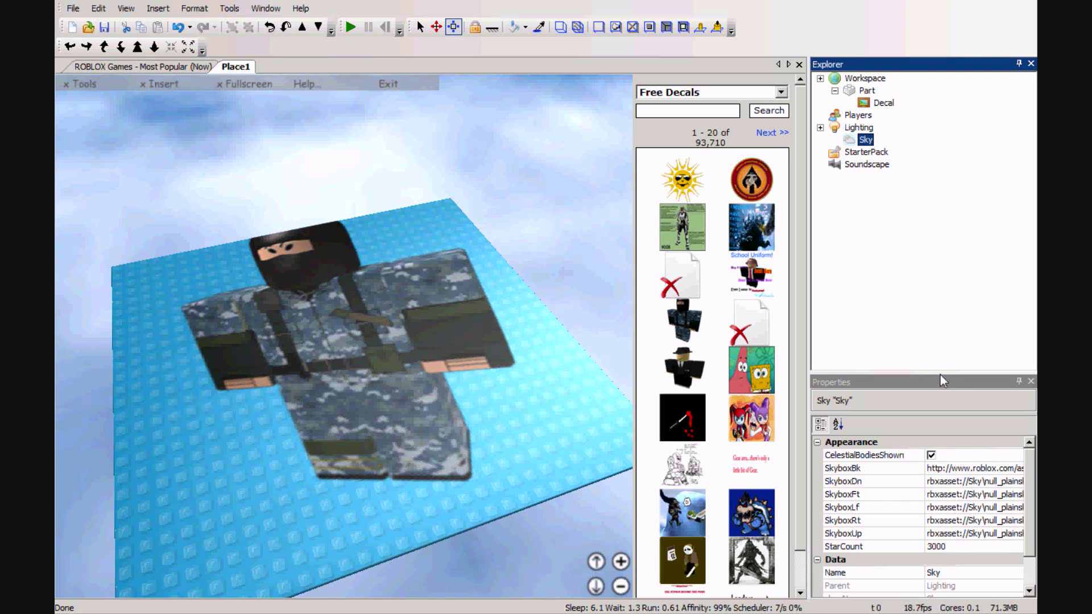
left_click(971, 535)
key("ctrl+v")
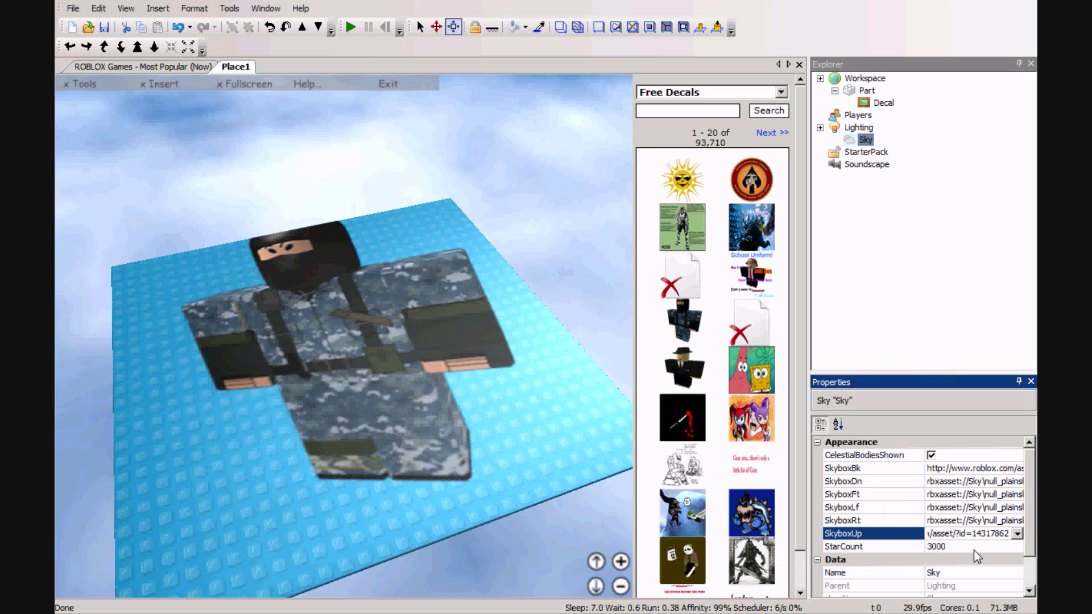
left_click(974, 549)
right_click_drag(546, 307, 567, 458)
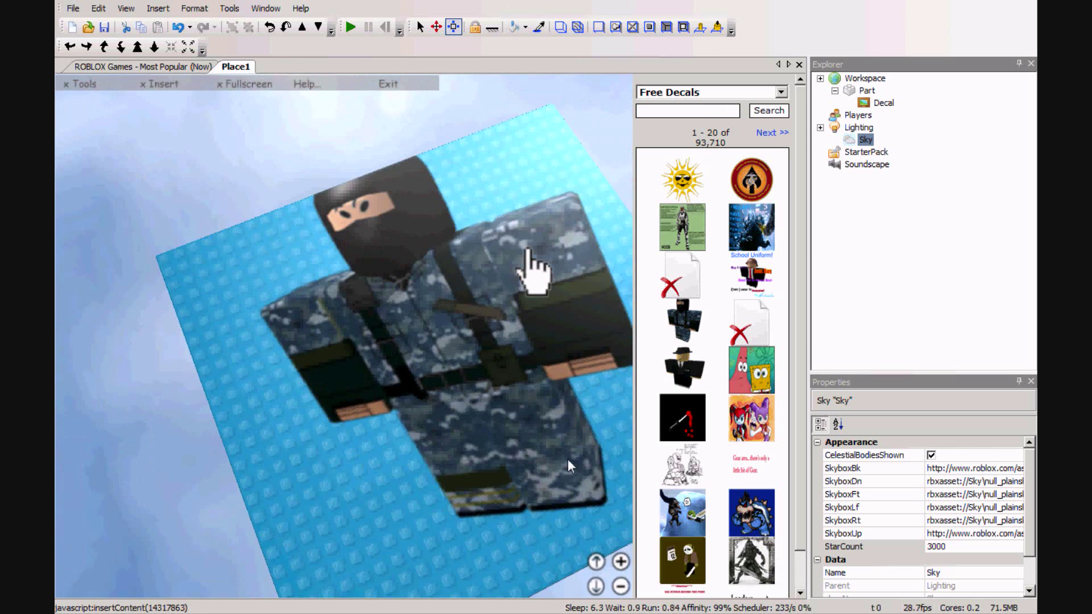
Delete the soldier decal and place the free decal of the figure in a black suit and hat on the plate's top face
left_click(883, 103)
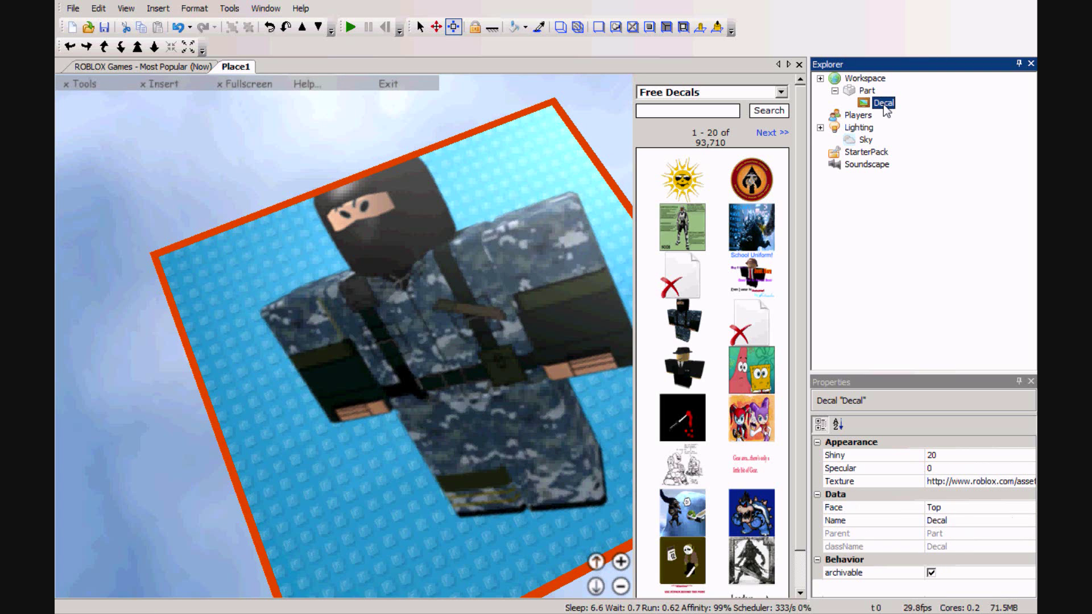
key("Delete")
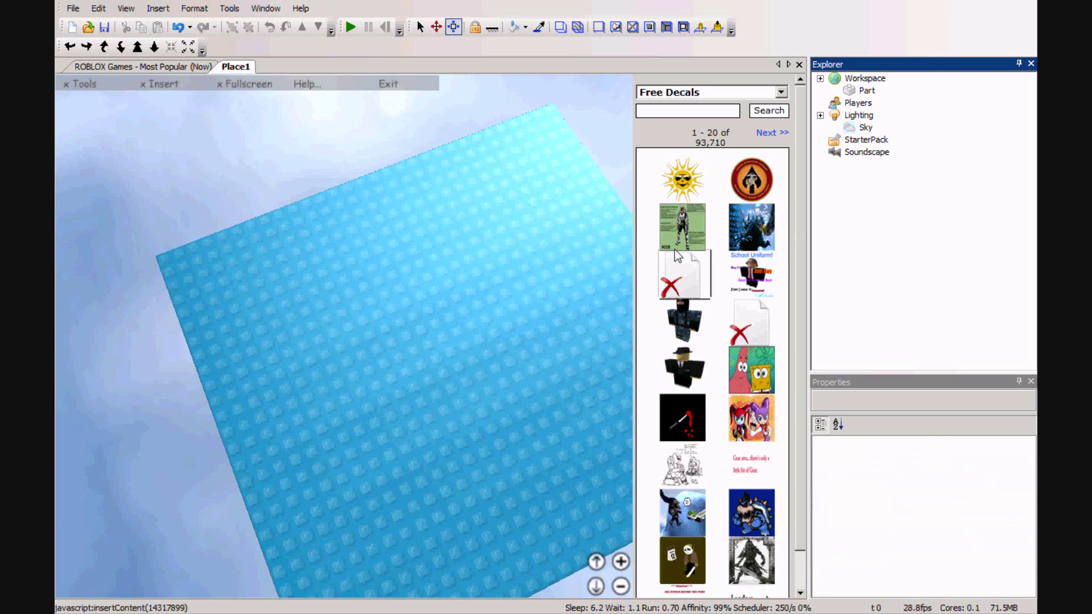
right_click_drag(524, 177, 542, 210)
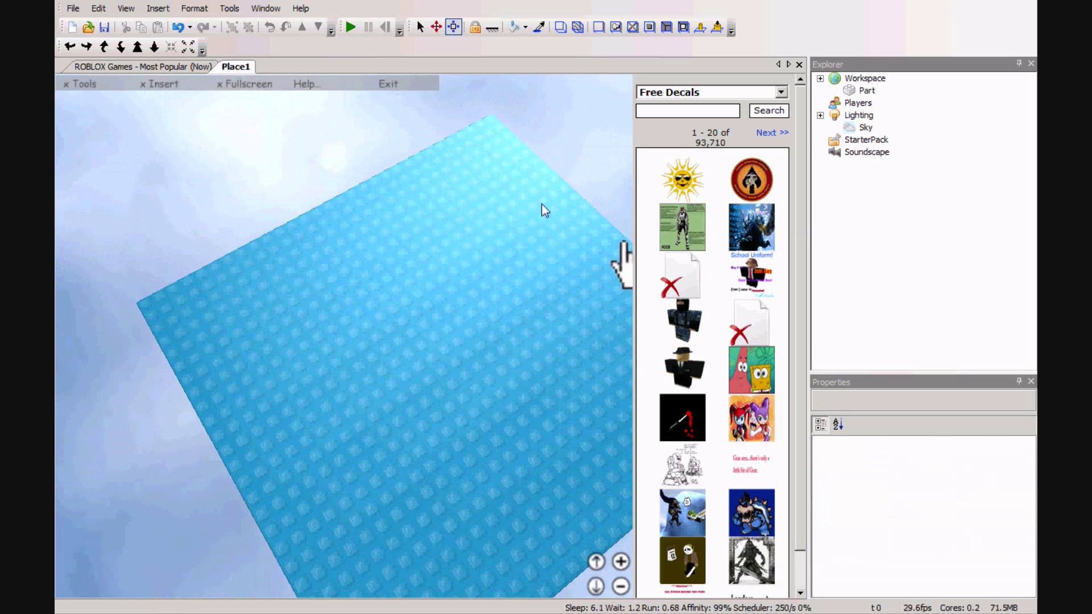
left_click(651, 92)
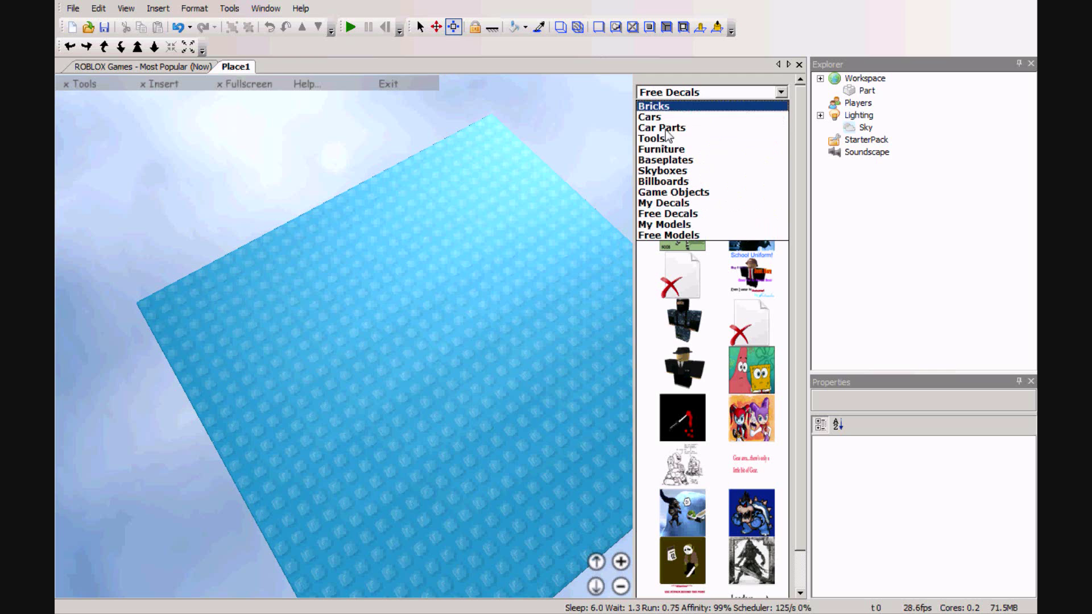
left_click(518, 321)
left_click(685, 380)
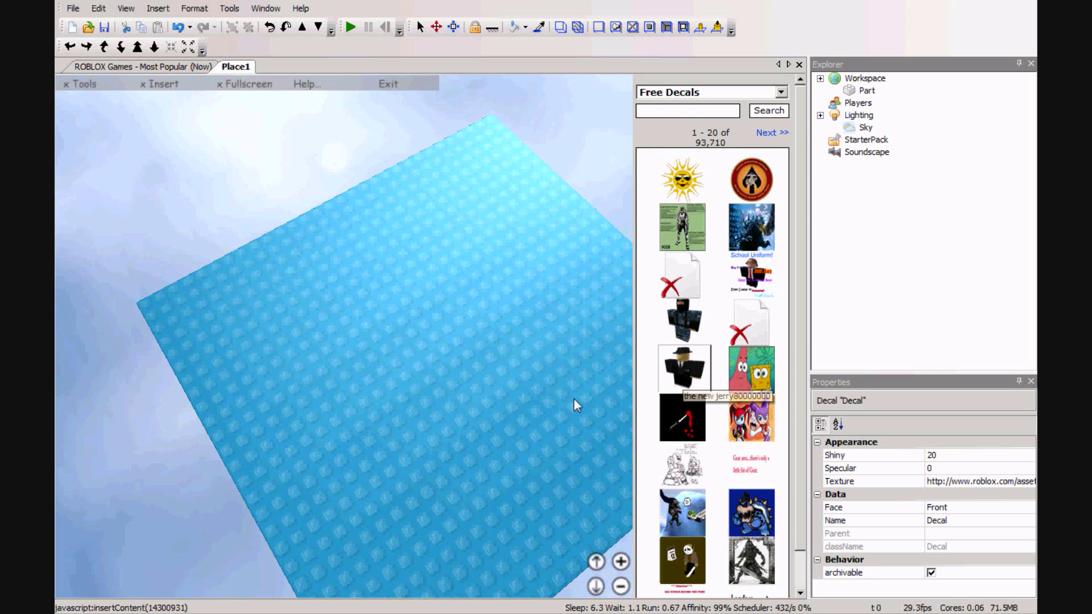
left_click(529, 398)
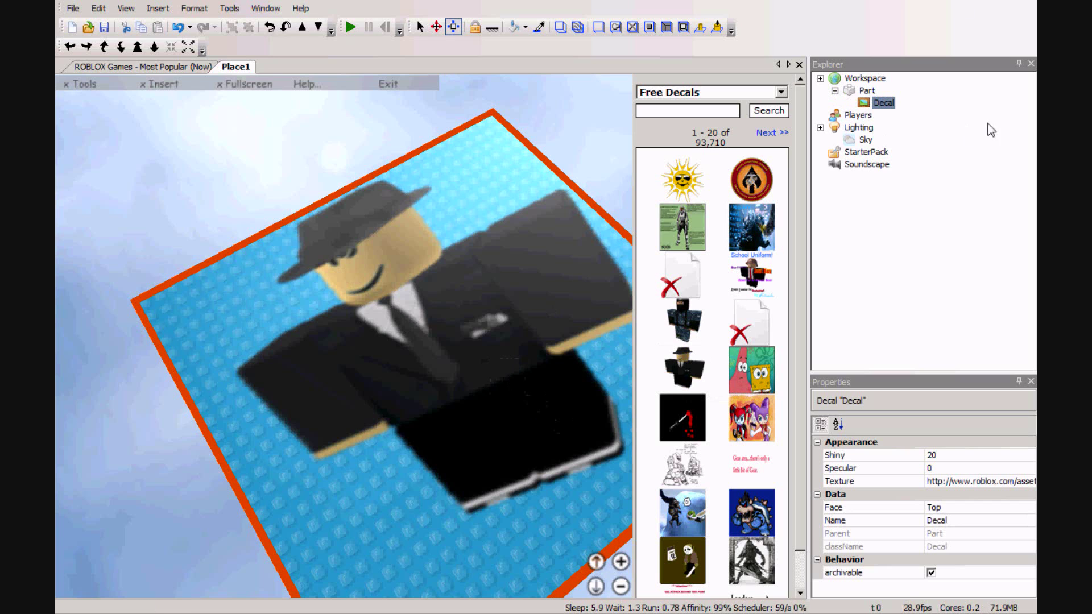
Copy the suited-figure decal's Texture address and delete the decal from the plate
left_click(981, 487)
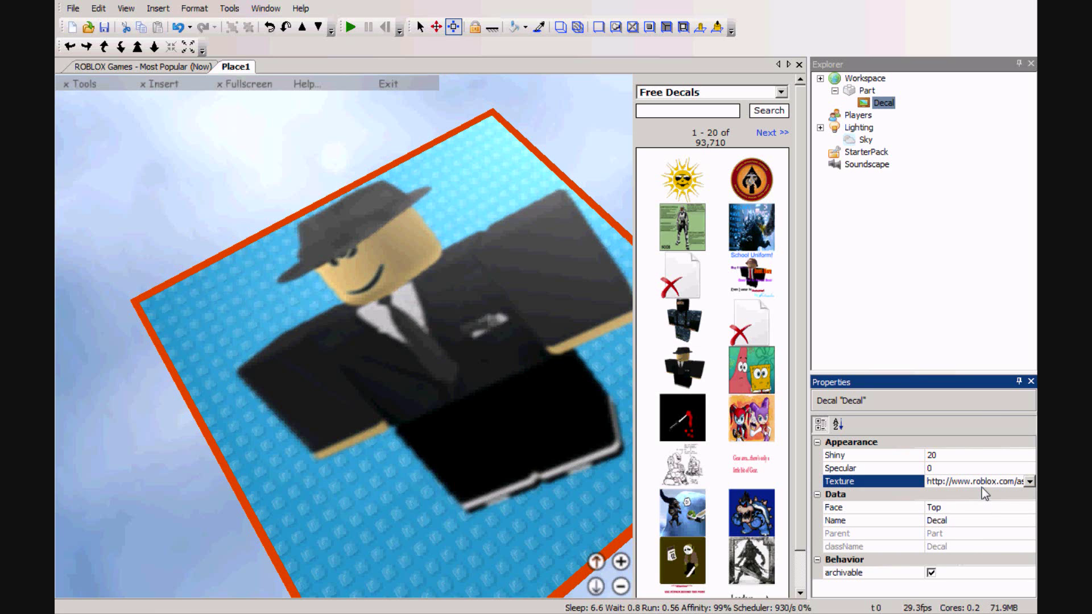
left_click(884, 103)
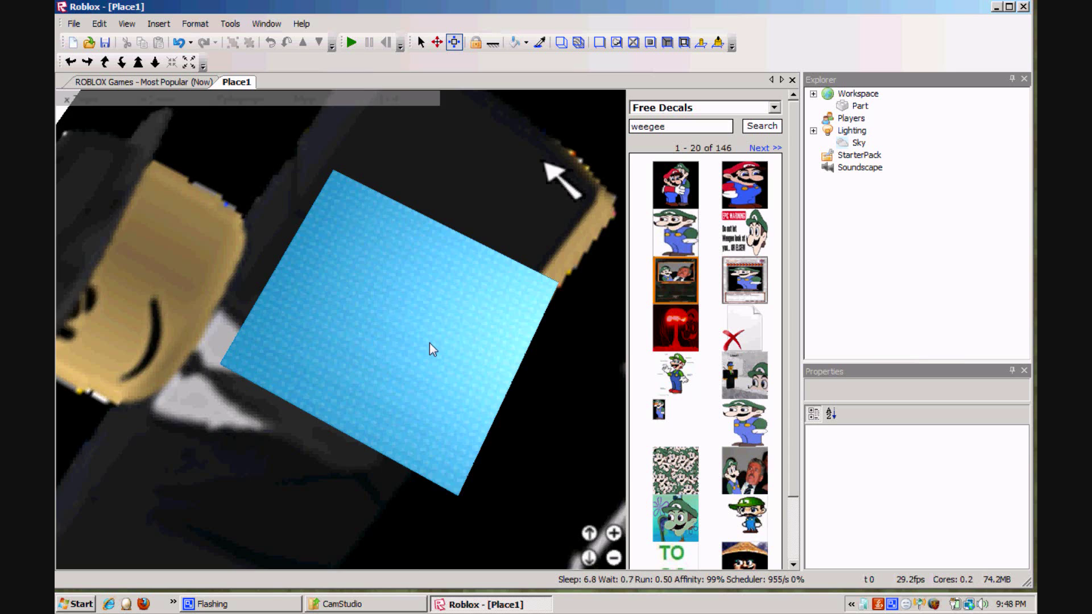
Insert a grey spawn location from the Game Objects collection onto the blue plate
right_click_drag(429, 343, 1032, 546)
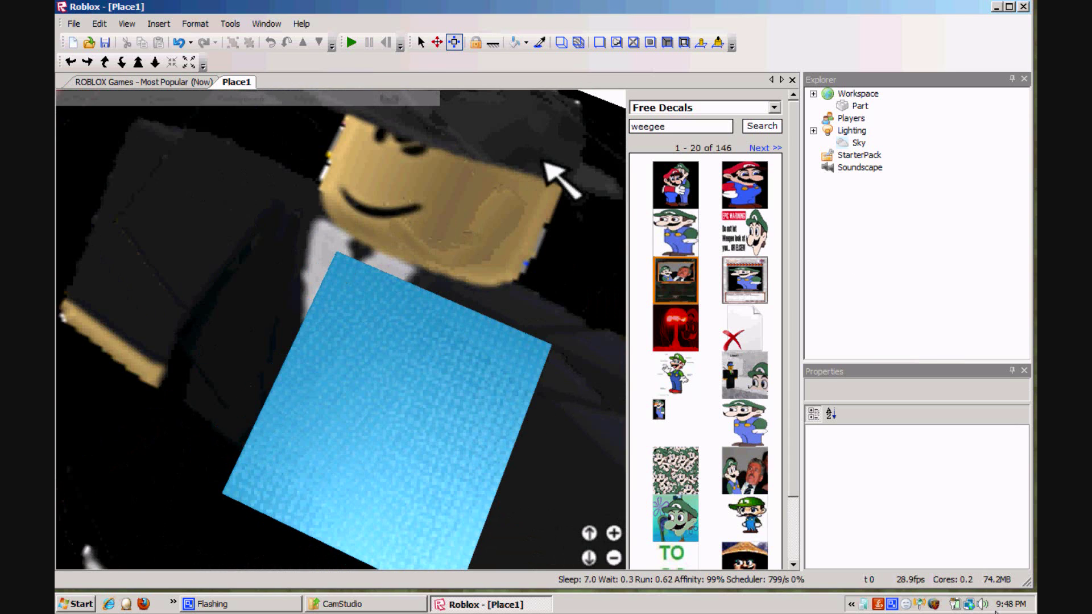
left_click(704, 112)
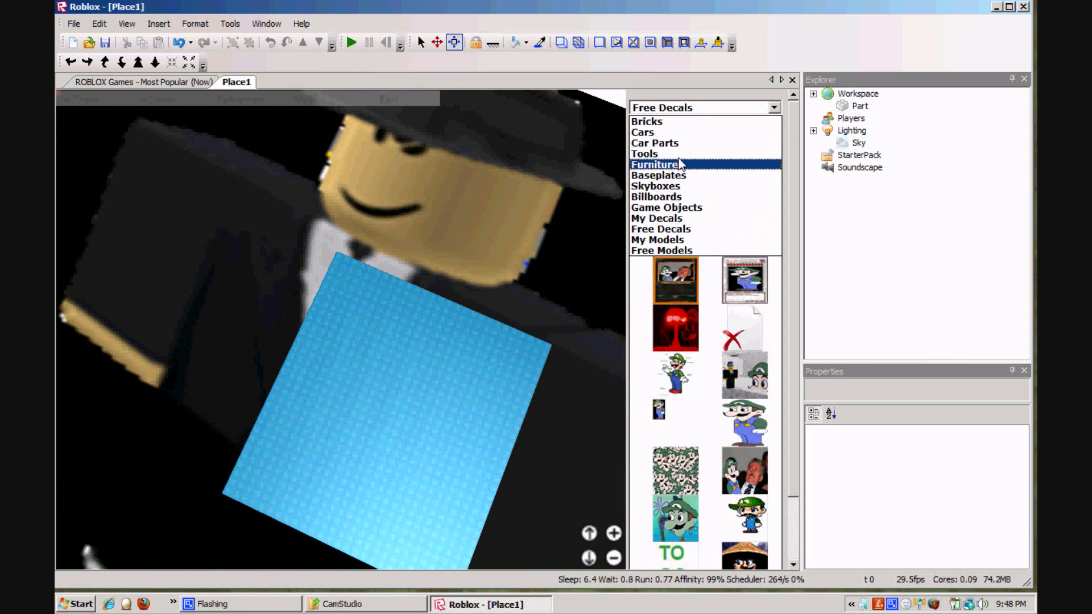
left_click(707, 208)
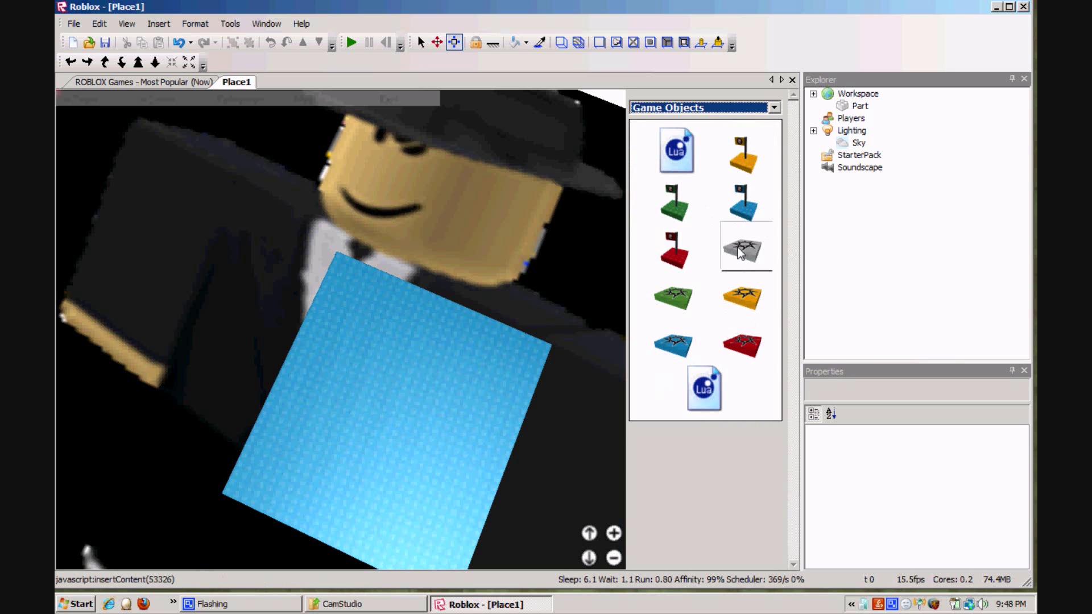
right_click_drag(431, 393, 380, 381)
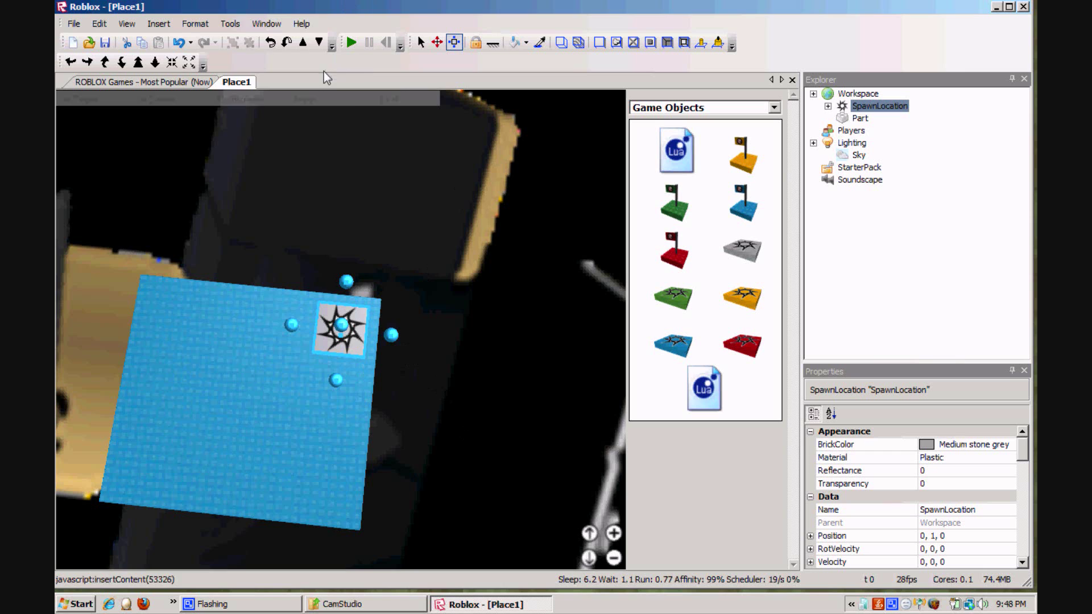
Start a solo play test of the place
left_click(231, 23)
mouse_move(282, 78)
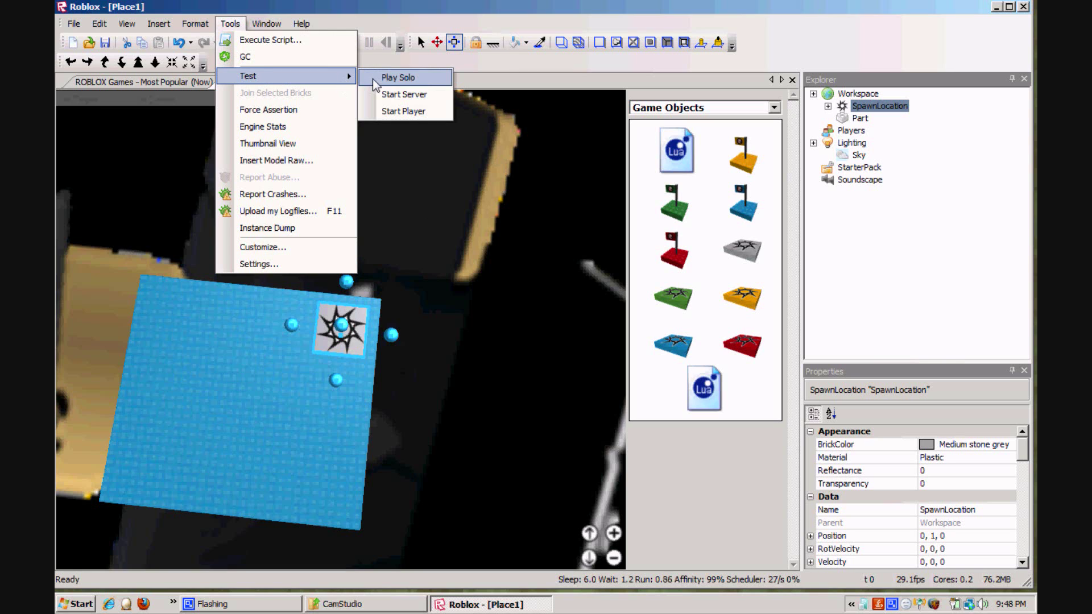
left_click(373, 78)
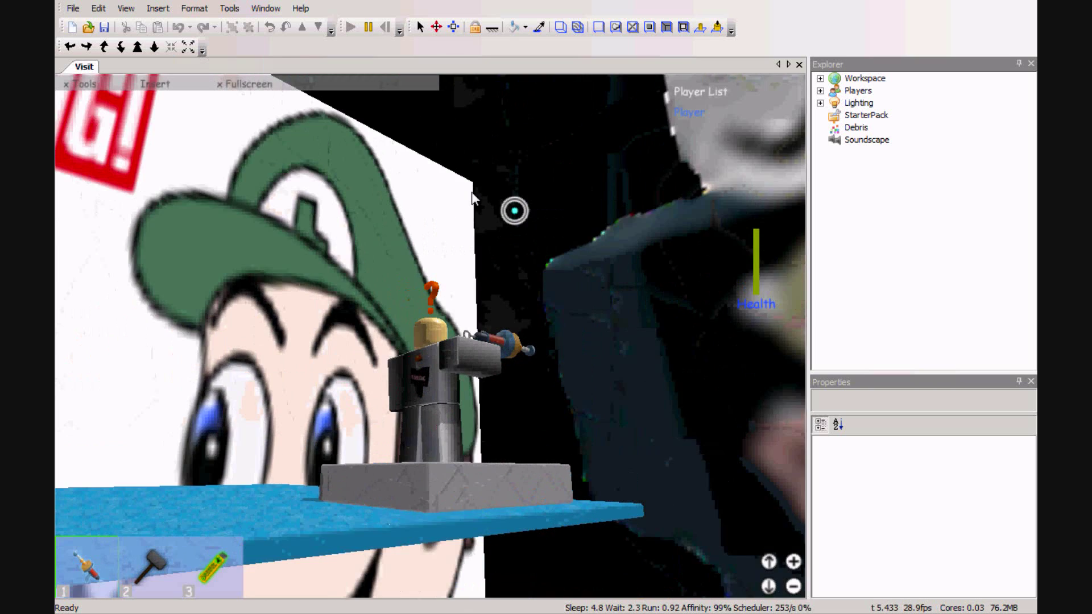
Walk the character around the blue plate and examine the custom skybox images from different directions
right_click_drag(471, 192, 952, 307)
key("w")
key("d")
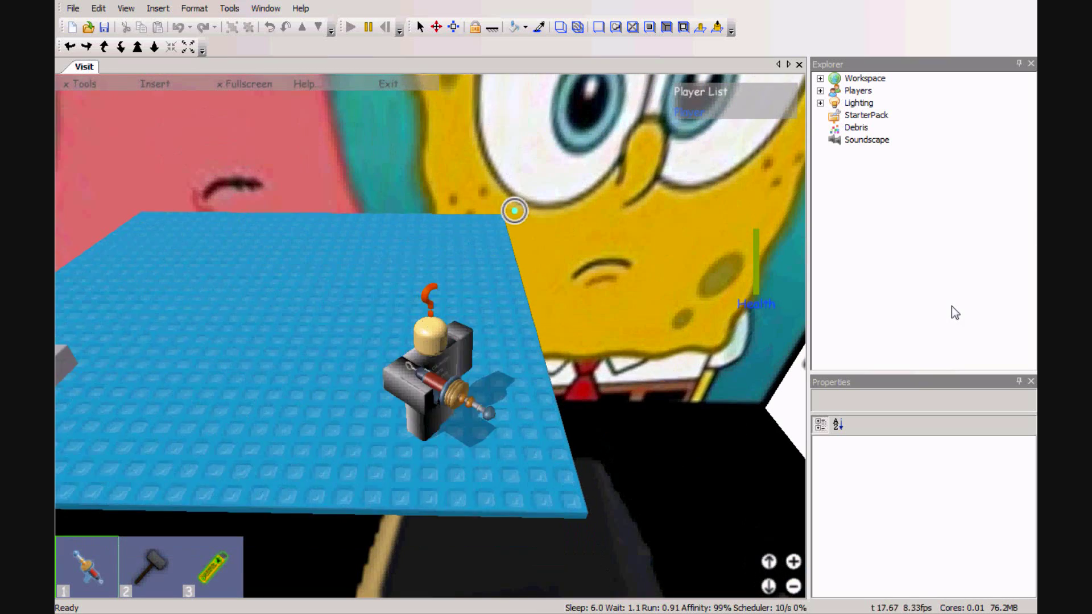
key("a")
key("w")
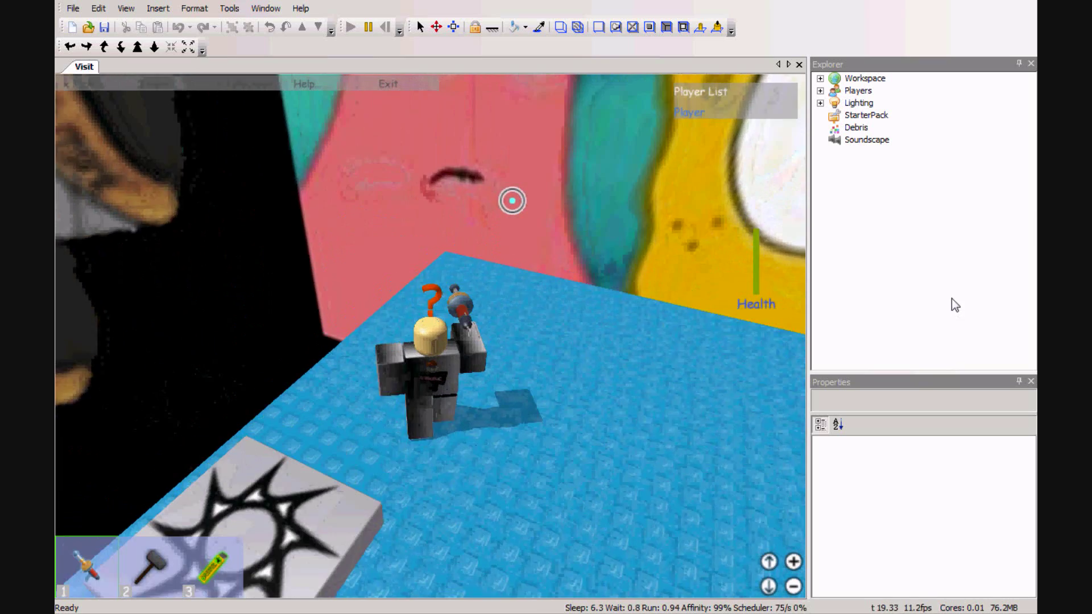
key("d")
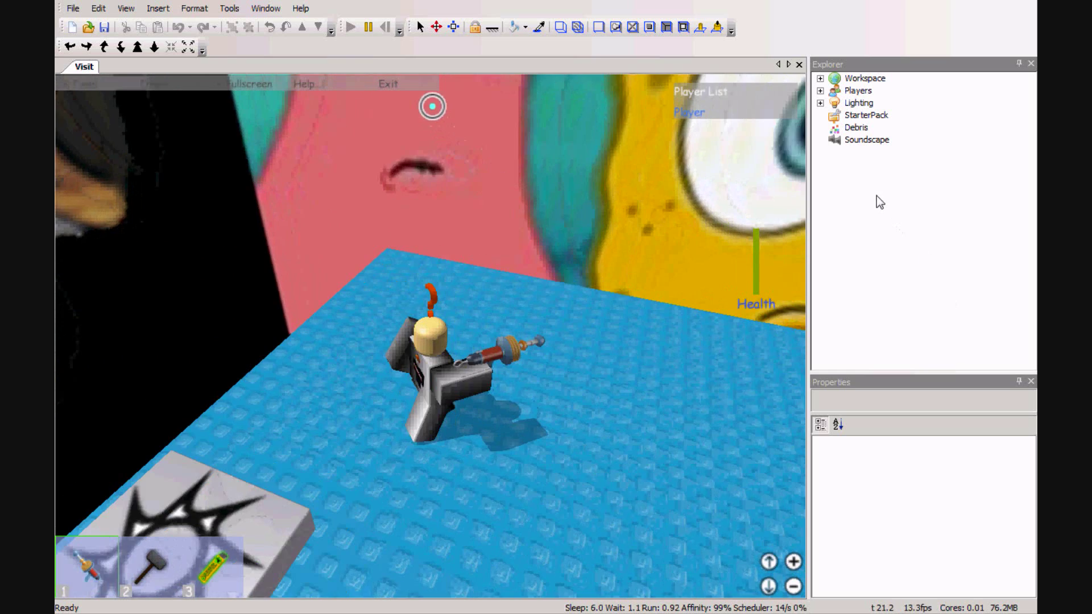
key("s")
key("d")
key("w")
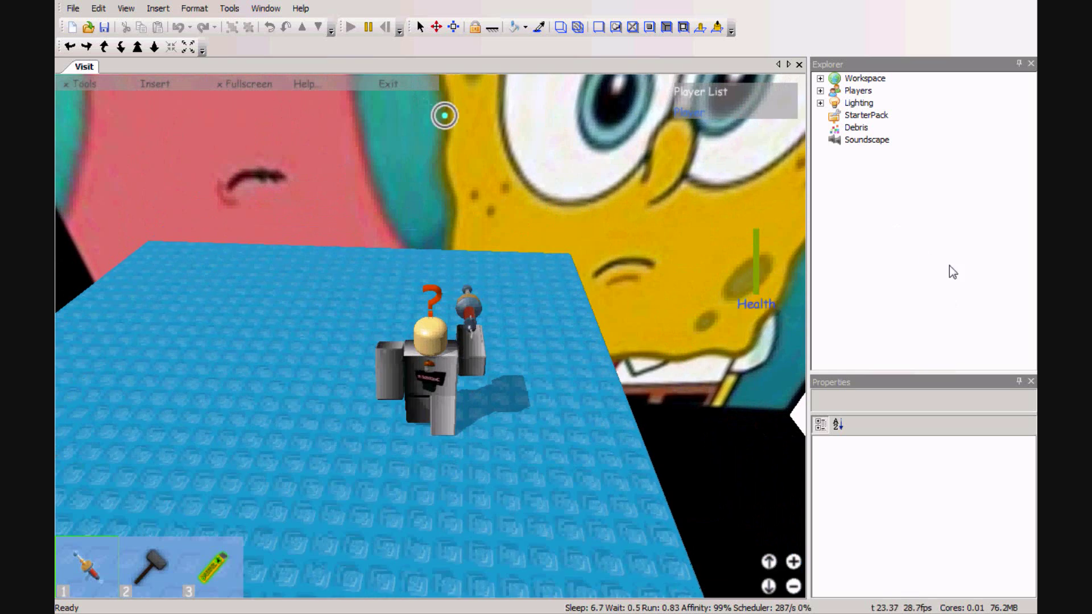
key("a")
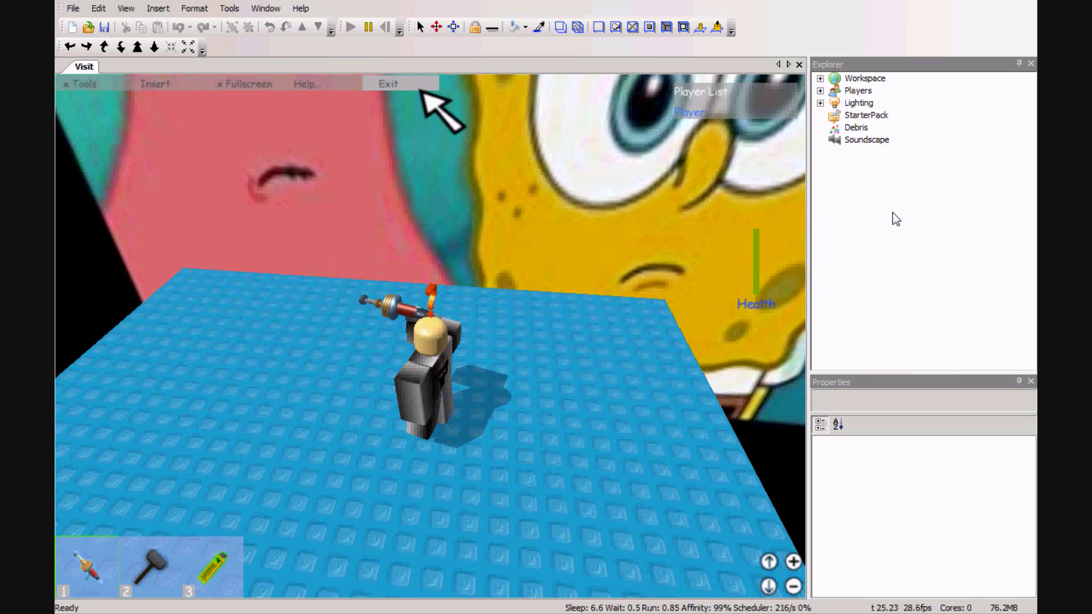
key("s")
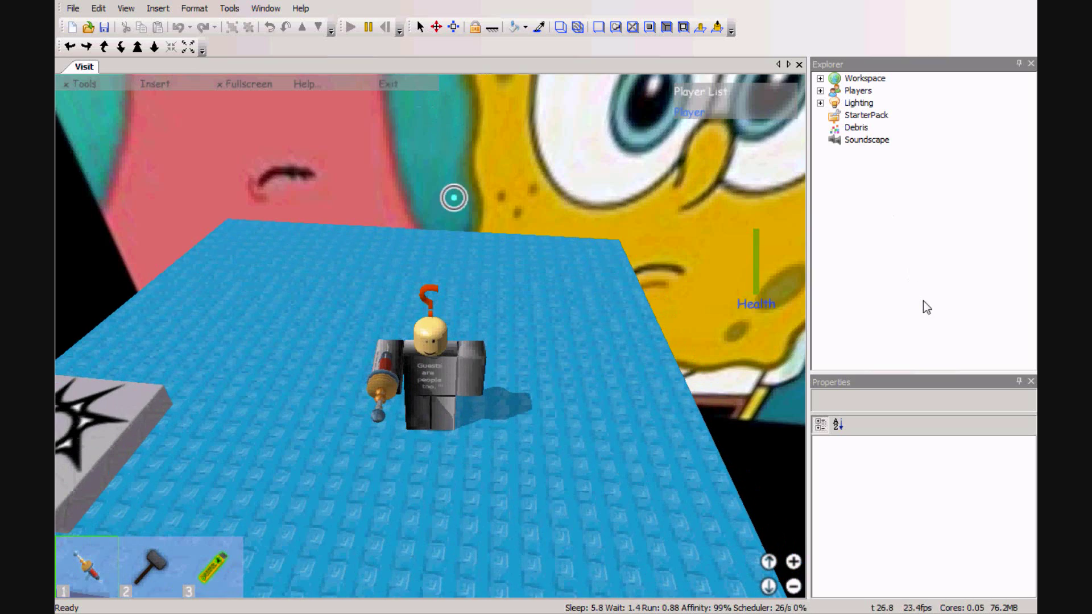